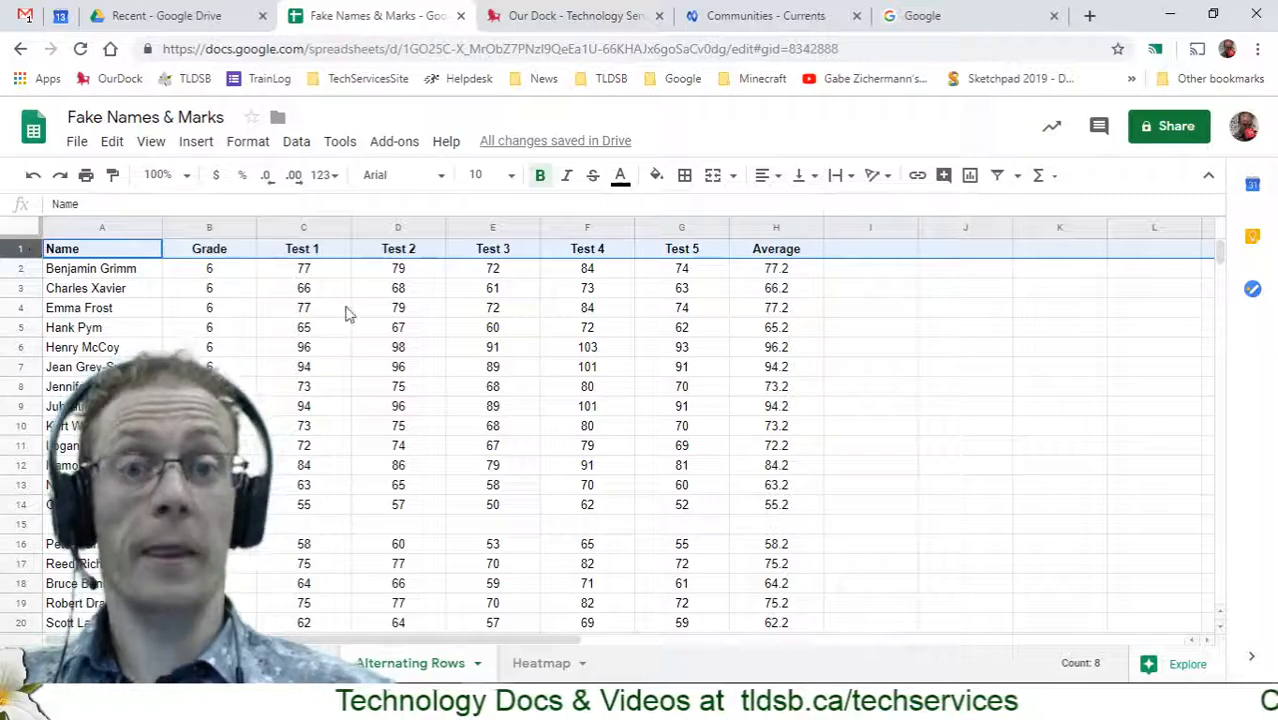
Freeze the header row of the Alternating Rows sheet and check that it stays in place through the list
{"action": "left_click", "coordinate": [345, 310]}
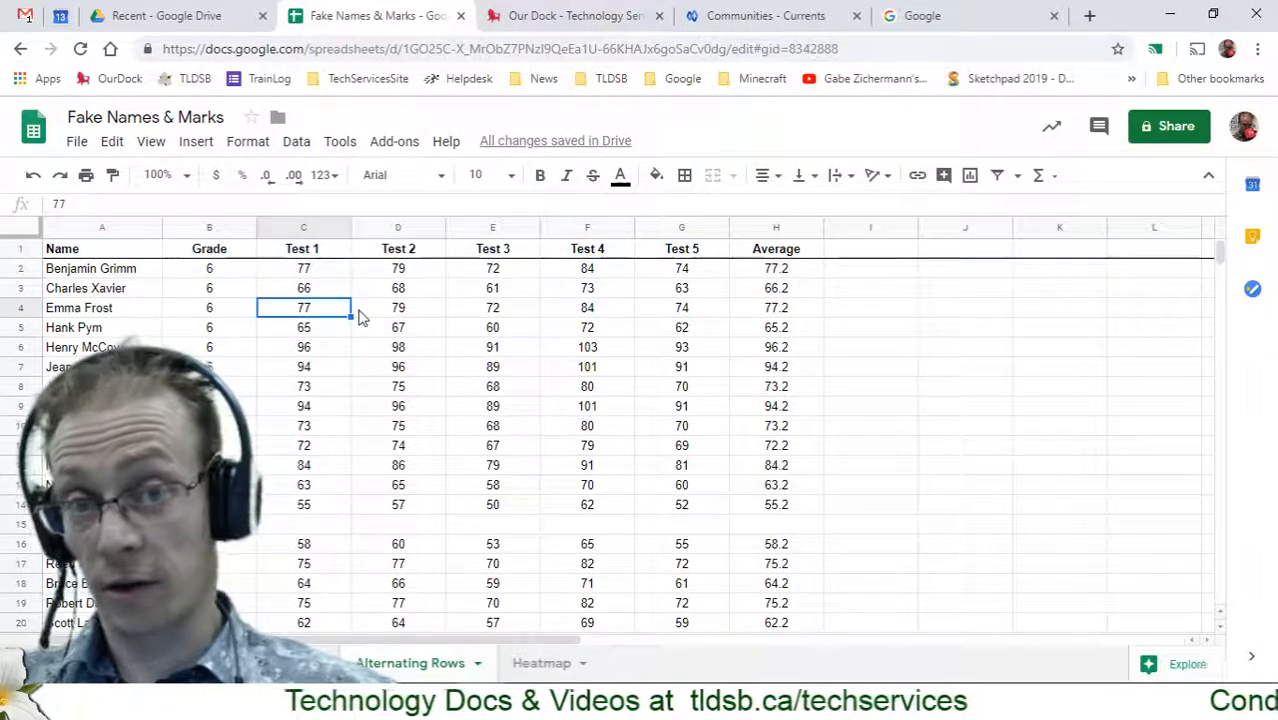
{"action": "left_click", "coordinate": [162, 150]}
{"action": "mouse_move", "coordinate": [184, 176]}
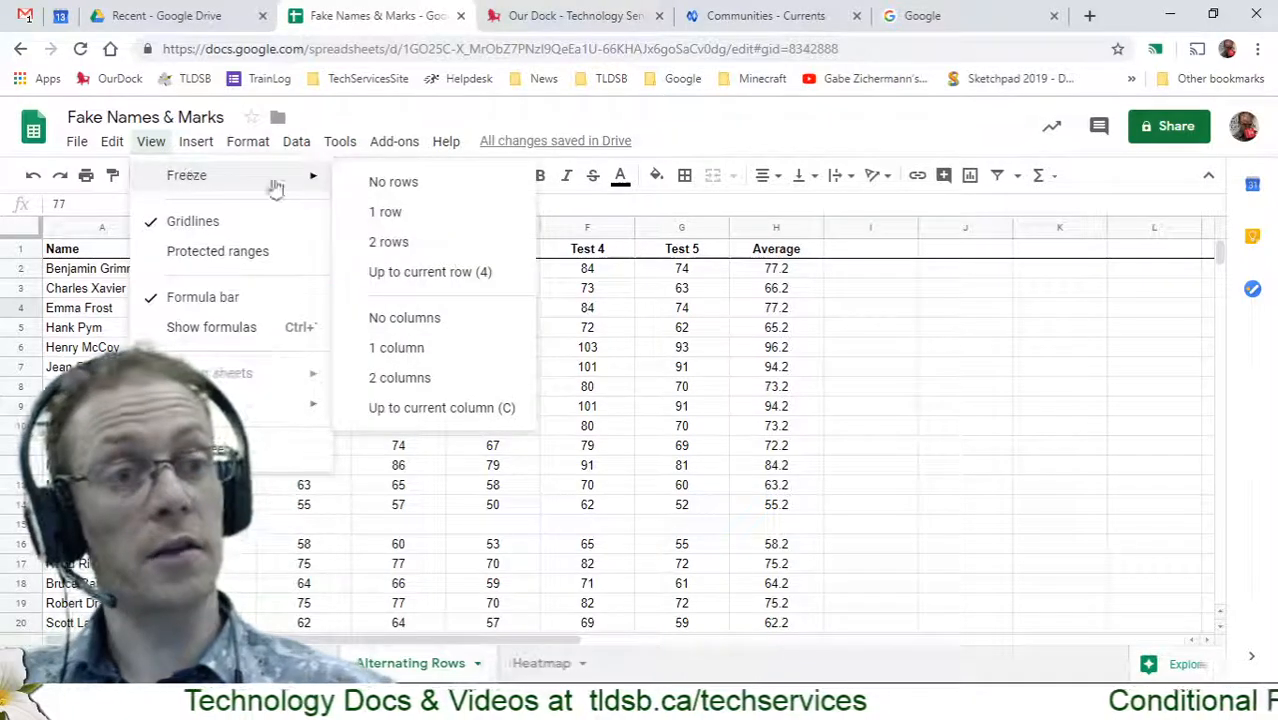
{"action": "left_click", "coordinate": [410, 222]}
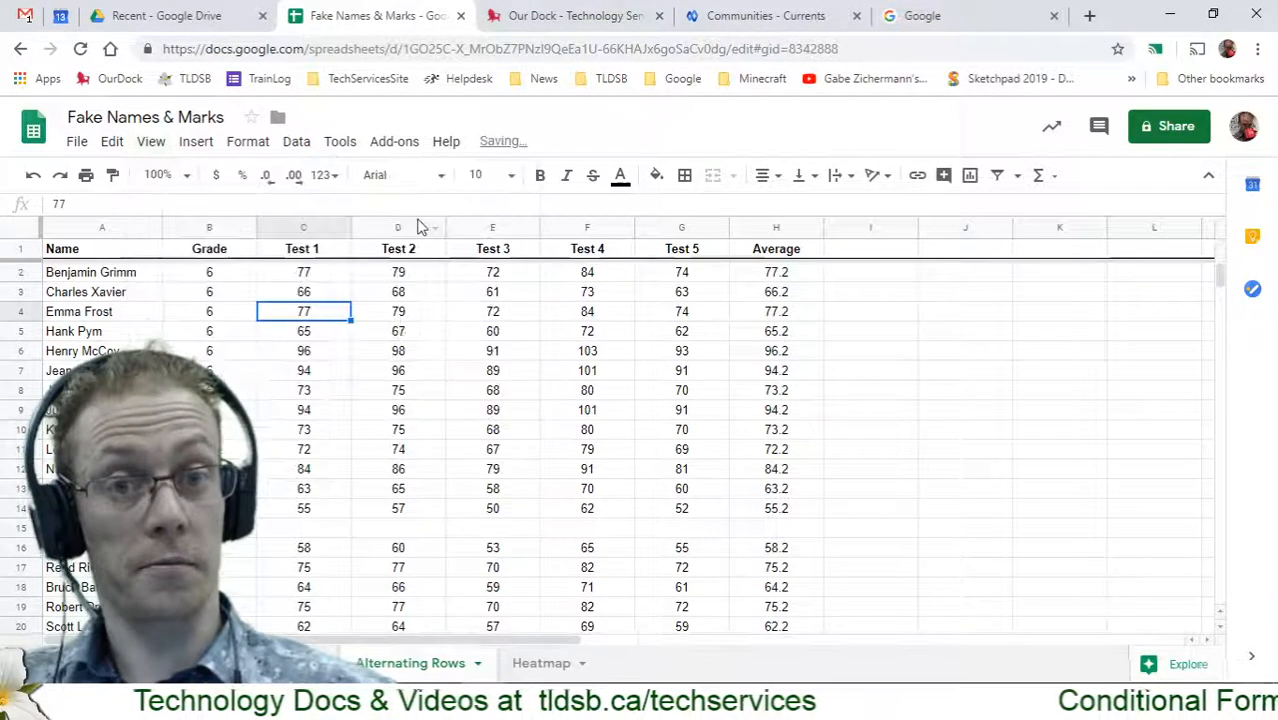
{"action": "scroll", "coordinate": [456, 351], "scroll_direction": "down", "scroll_amount": 4}
{"action": "scroll", "coordinate": [456, 351], "scroll_direction": "up", "scroll_amount": 3}
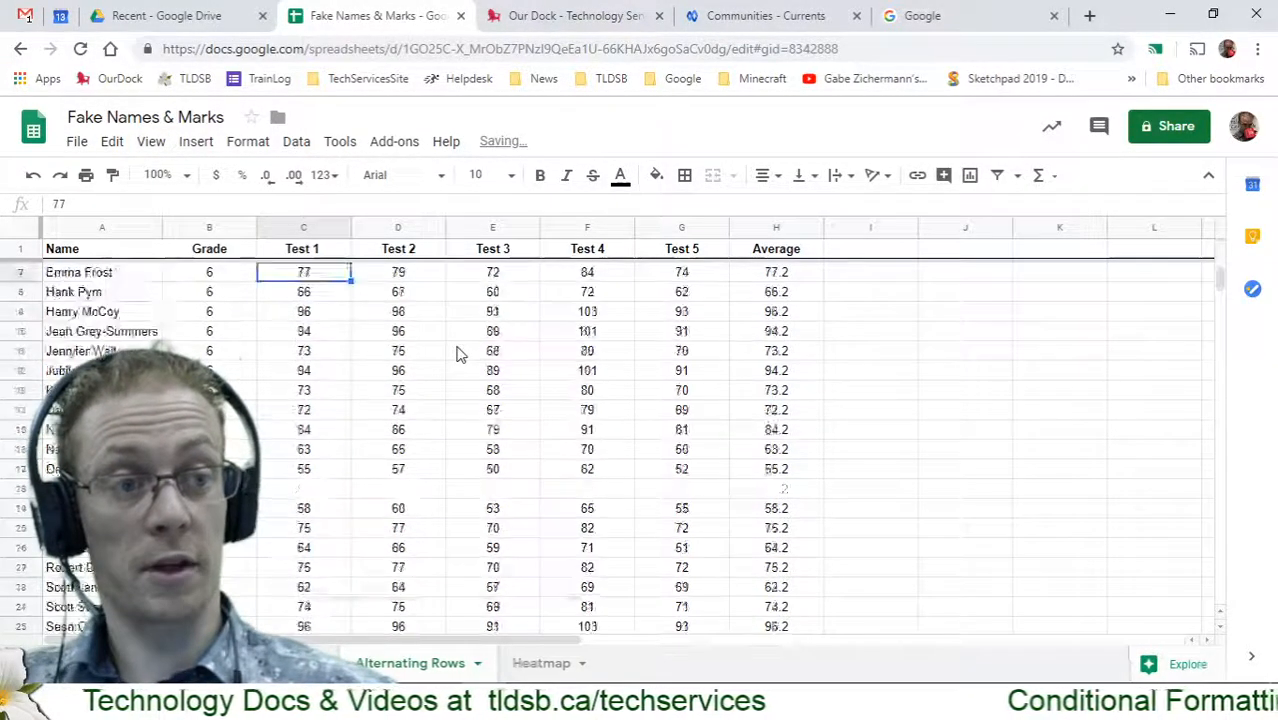
{"action": "scroll", "coordinate": [456, 351], "scroll_direction": "down", "scroll_amount": 6}
{"action": "scroll", "coordinate": [456, 351], "scroll_direction": "up", "scroll_amount": 7}
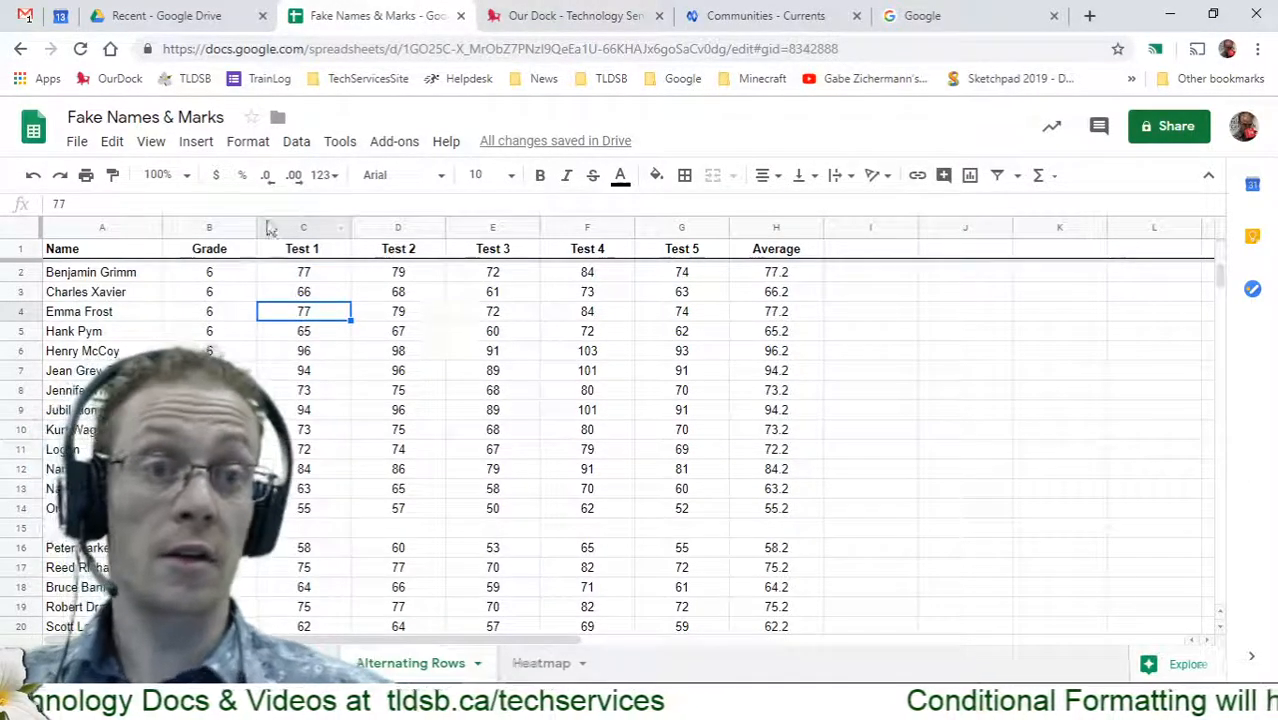
Freeze the first column so the names stay in view
{"action": "left_click", "coordinate": [151, 141]}
{"action": "mouse_move", "coordinate": [175, 176]}
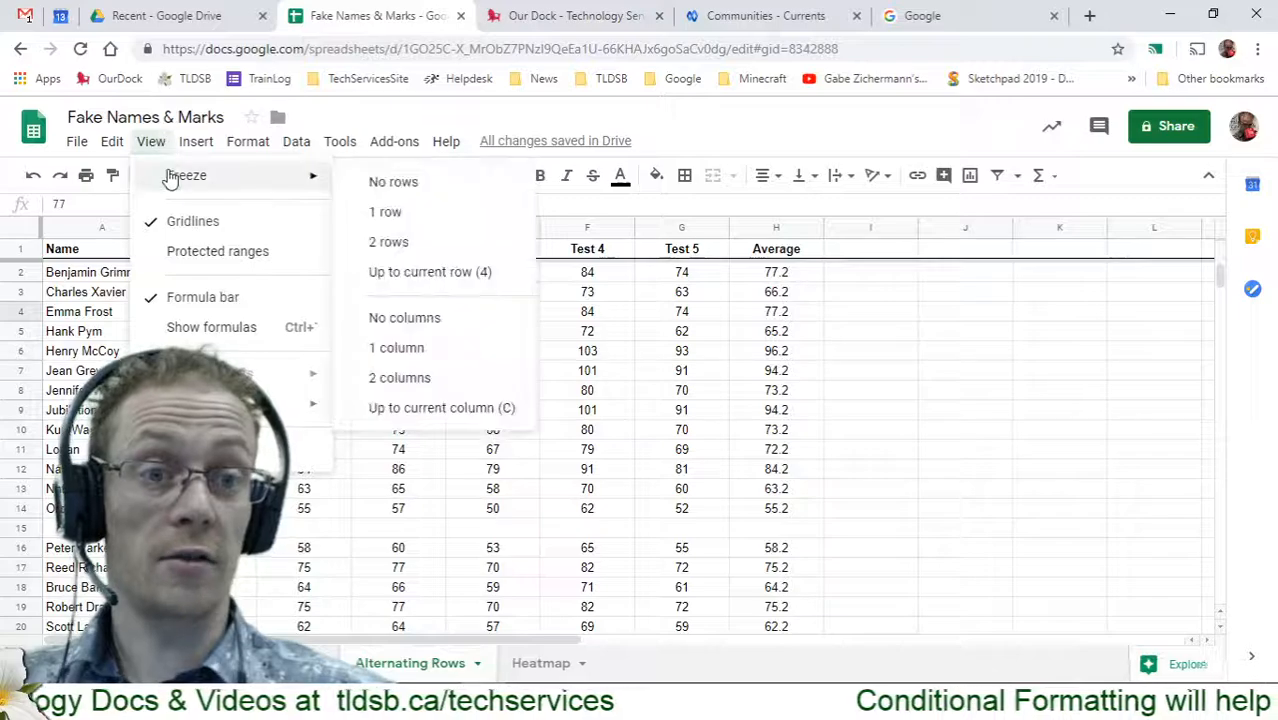
{"action": "left_click", "coordinate": [405, 350]}
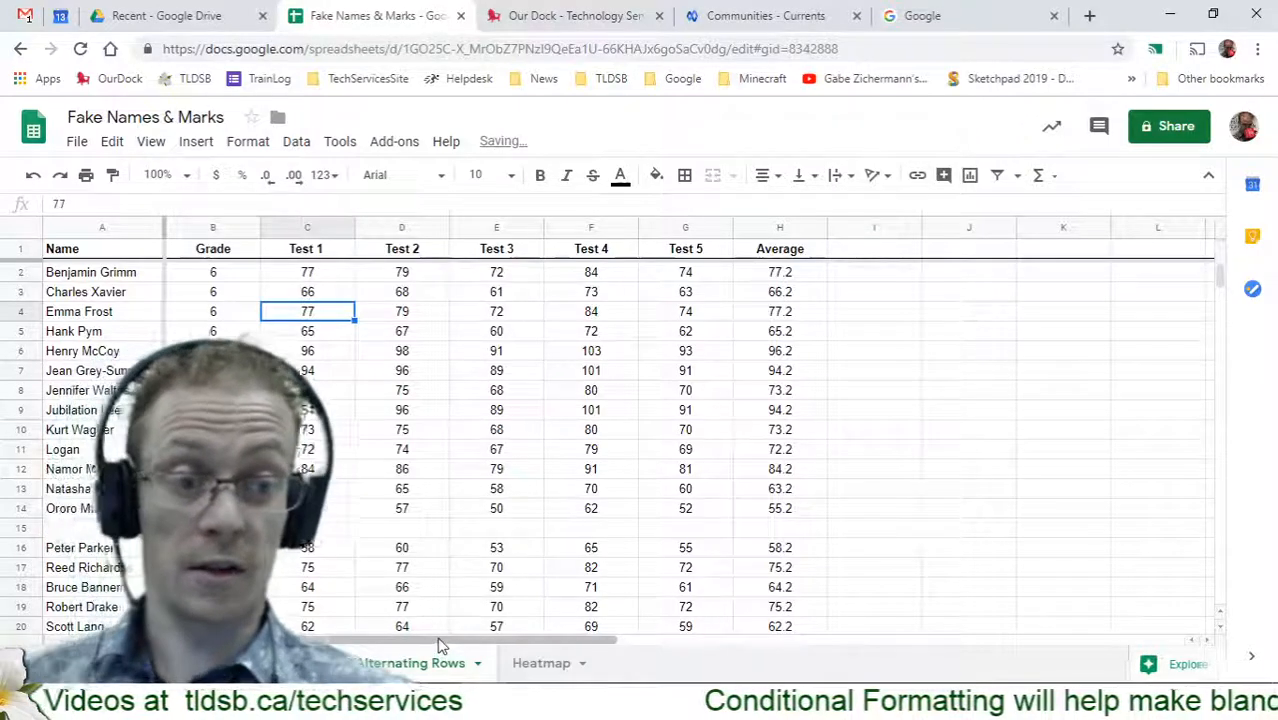
{"action": "mouse_move", "coordinate": [440, 645]}
{"action": "left_mouse_down"}
{"action": "mouse_move", "coordinate": [643, 649]}
{"action": "mouse_move", "coordinate": [563, 662]}
{"action": "mouse_move", "coordinate": [432, 655]}
{"action": "left_mouse_up"}
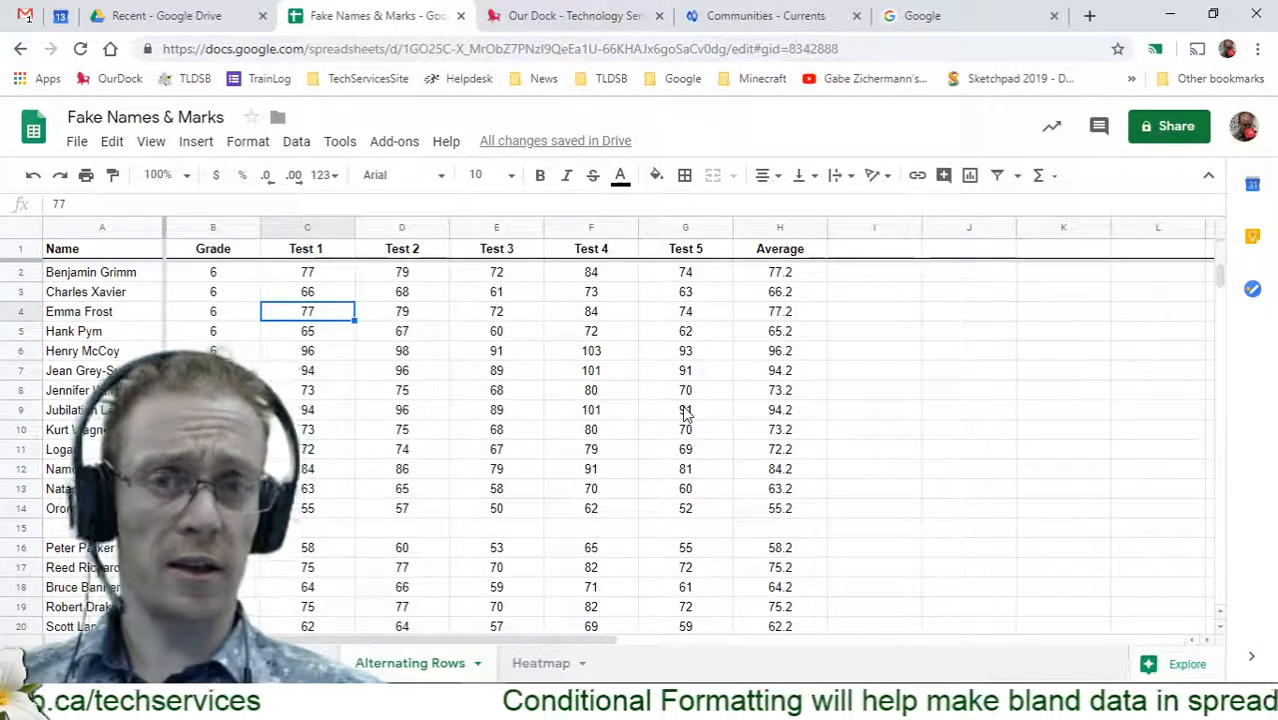
Apply alternating colors to the marks table A1:H30, using the default blue style with a header
{"action": "left_click", "coordinate": [591, 371]}
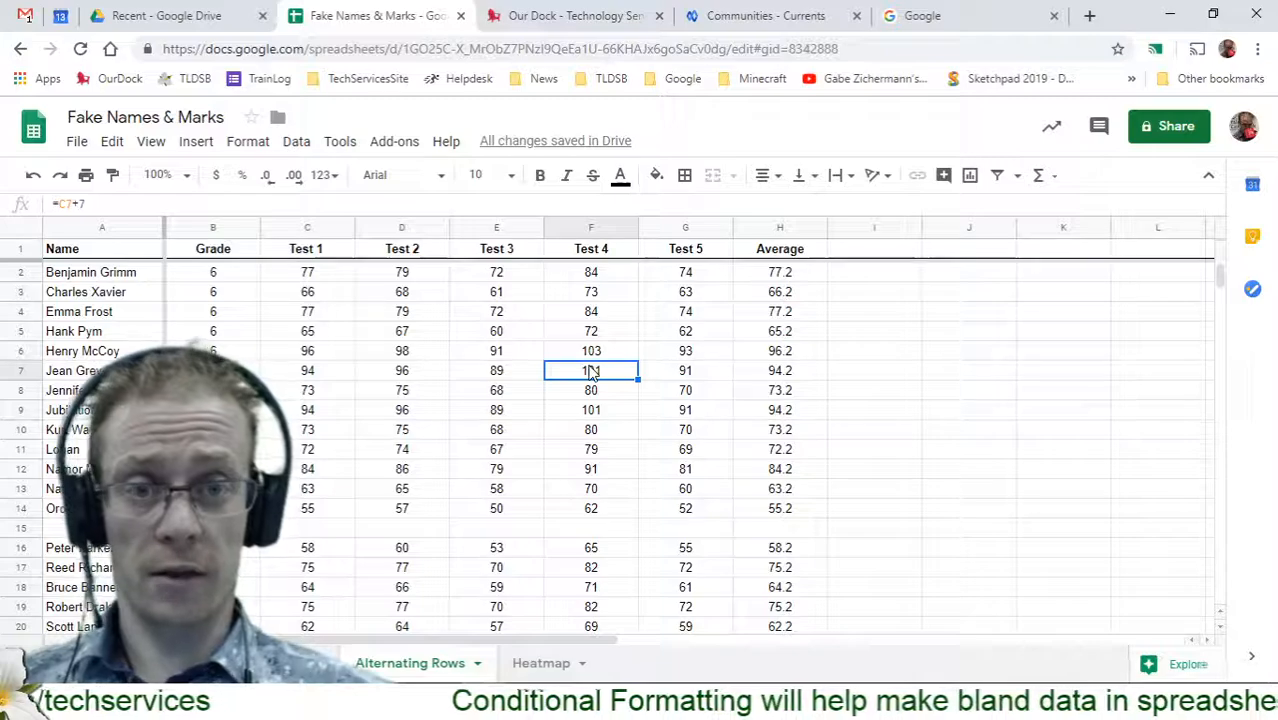
{"action": "left_click", "coordinate": [408, 273]}
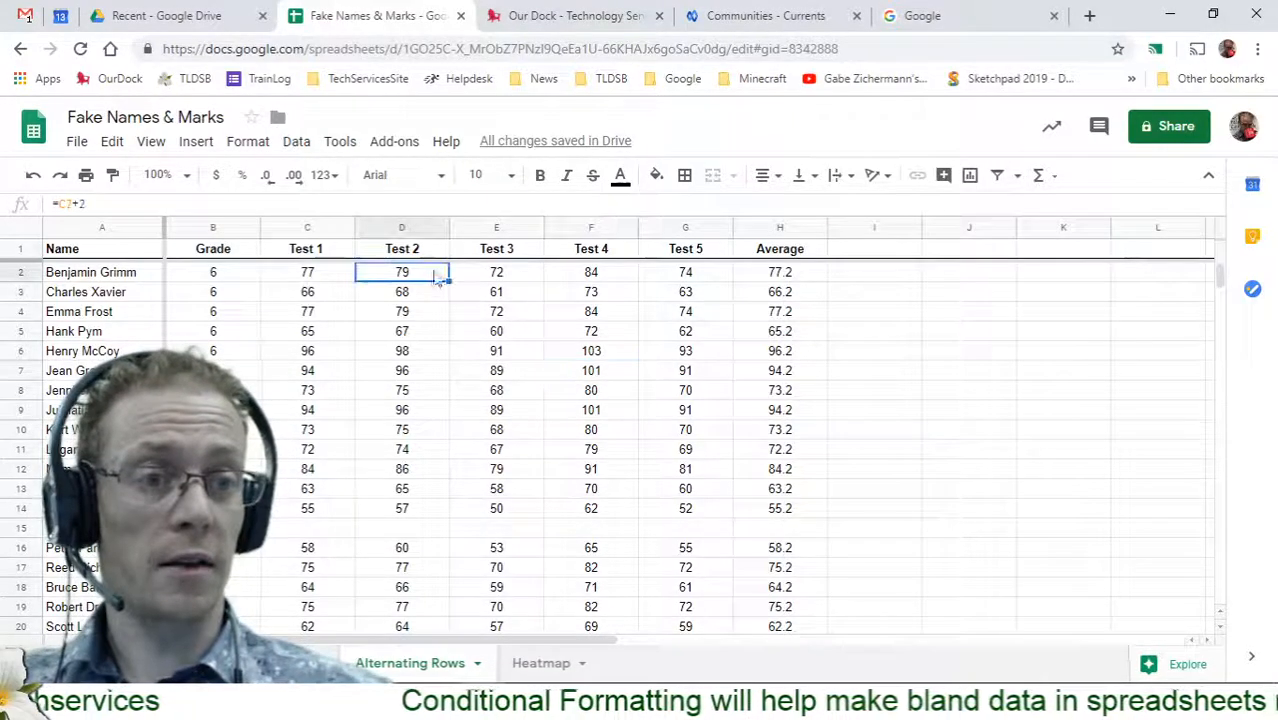
{"action": "left_click", "coordinate": [250, 142]}
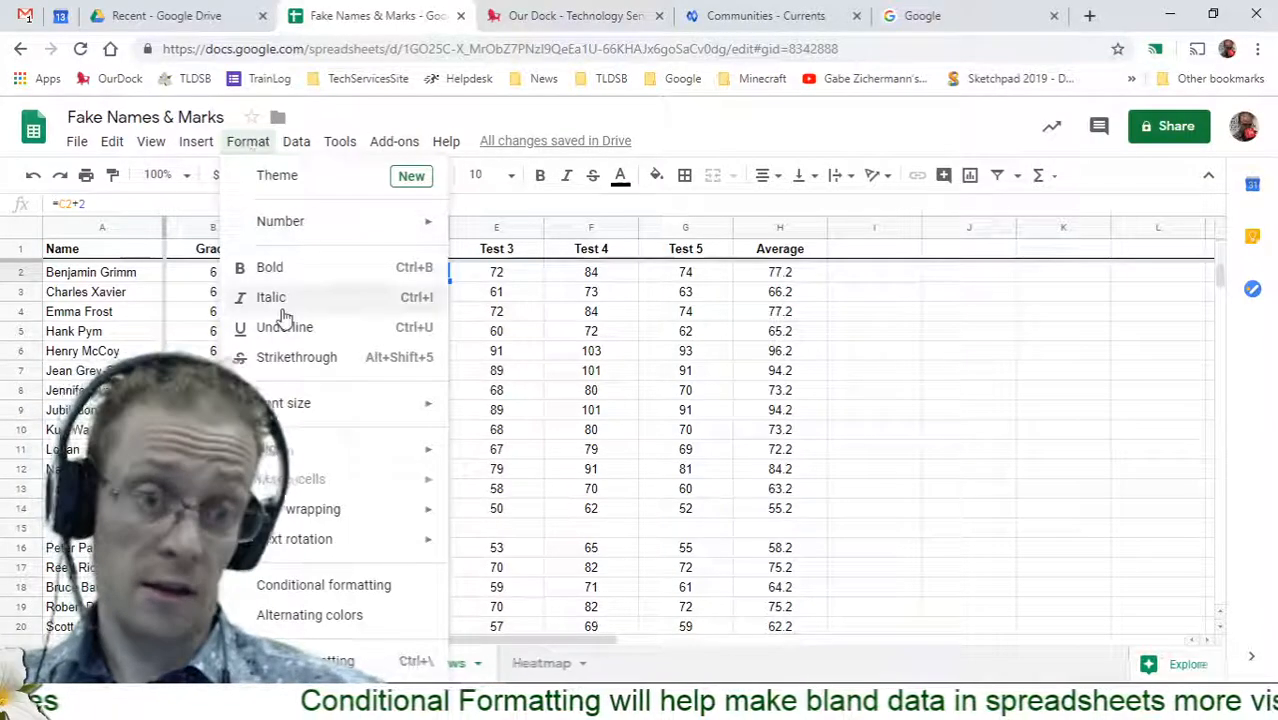
{"action": "left_click", "coordinate": [349, 617]}
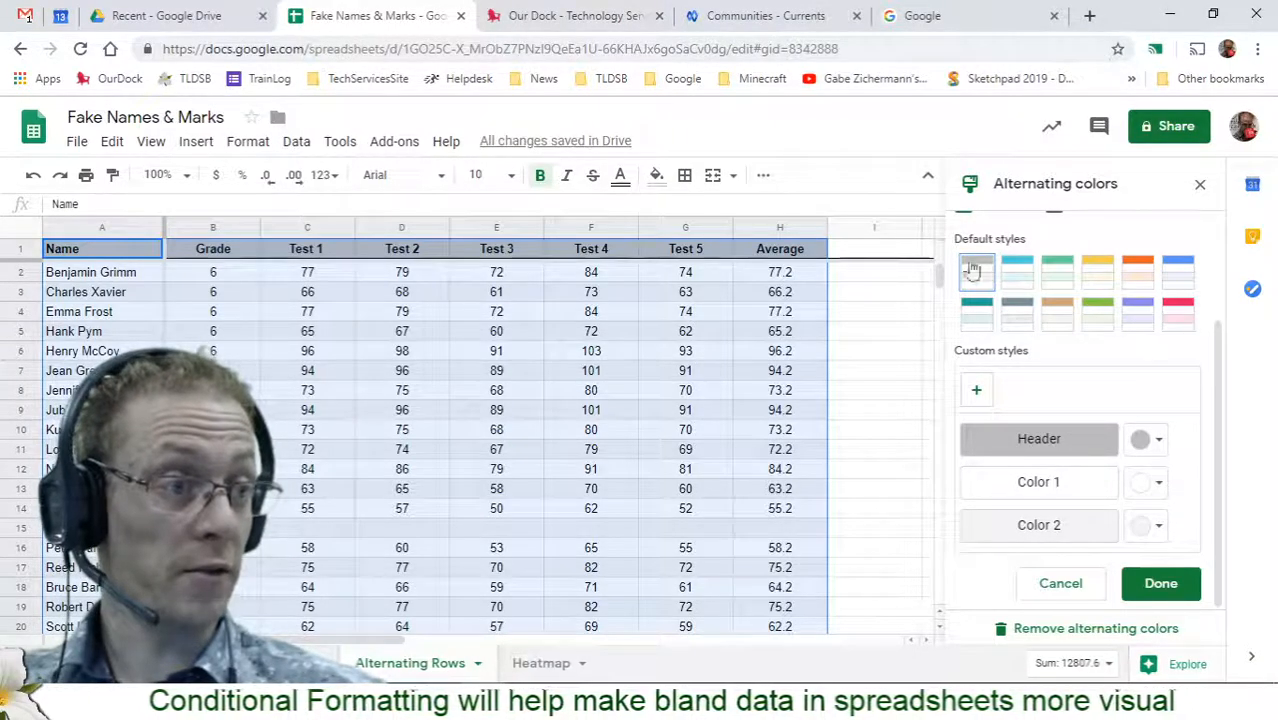
{"action": "left_click_drag", "start_coordinate": [1216, 361], "coordinate": [1230, 231]}
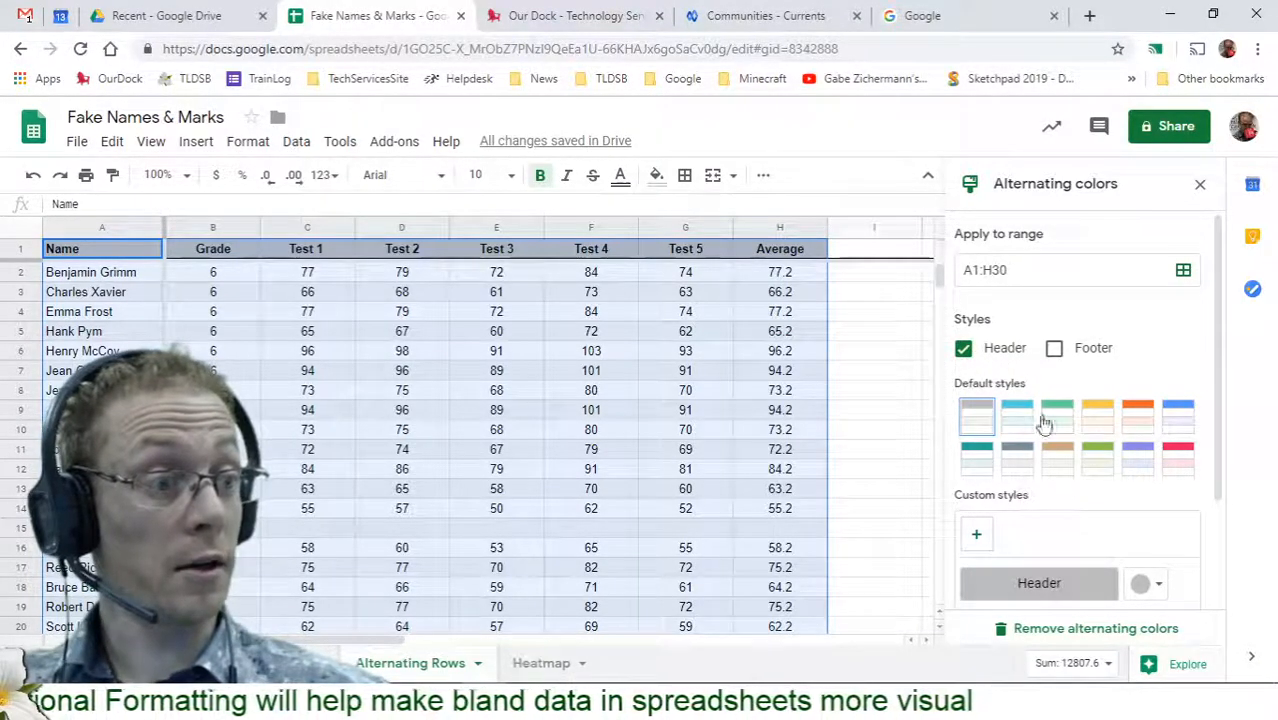
{"action": "left_click", "coordinate": [1167, 420]}
{"action": "scroll", "coordinate": [1177, 455], "scroll_direction": "down", "scroll_amount": 3}
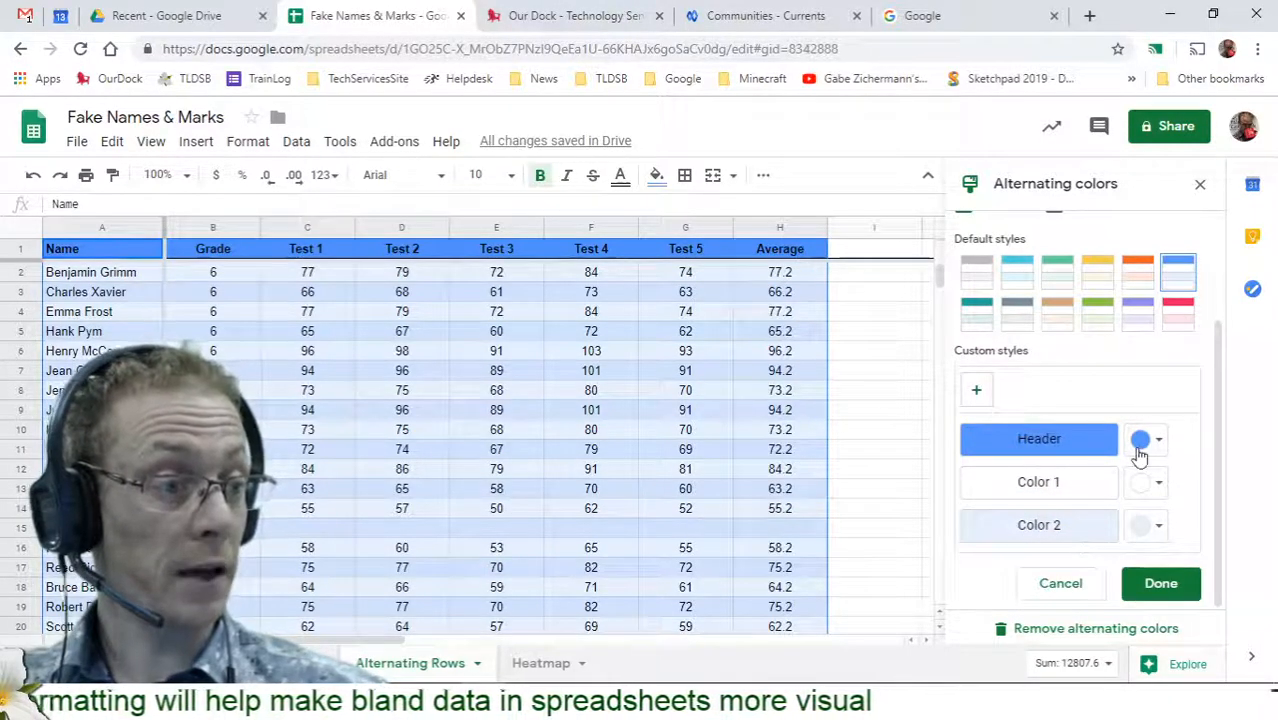
{"action": "left_click", "coordinate": [1160, 584]}
{"action": "left_click", "coordinate": [901, 415]}
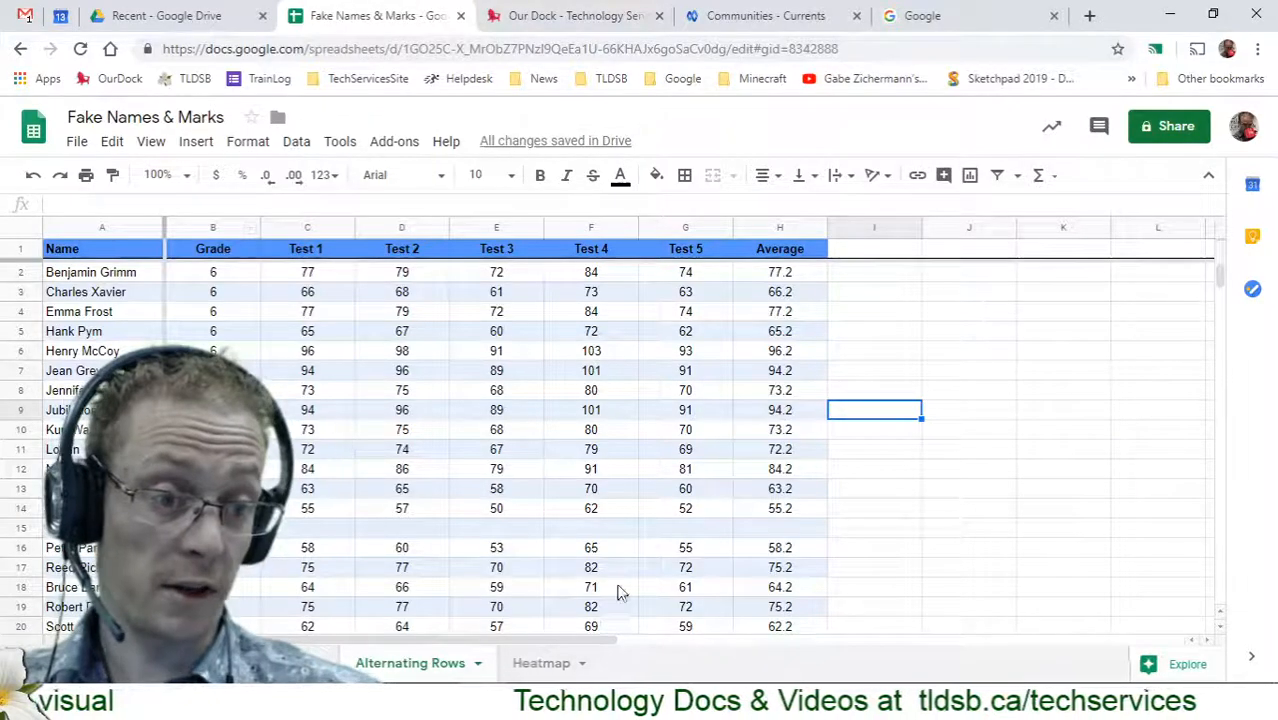
Switch to the Heatmap sheet and start a conditional formatting rule for the marks
{"action": "left_click", "coordinate": [541, 665]}
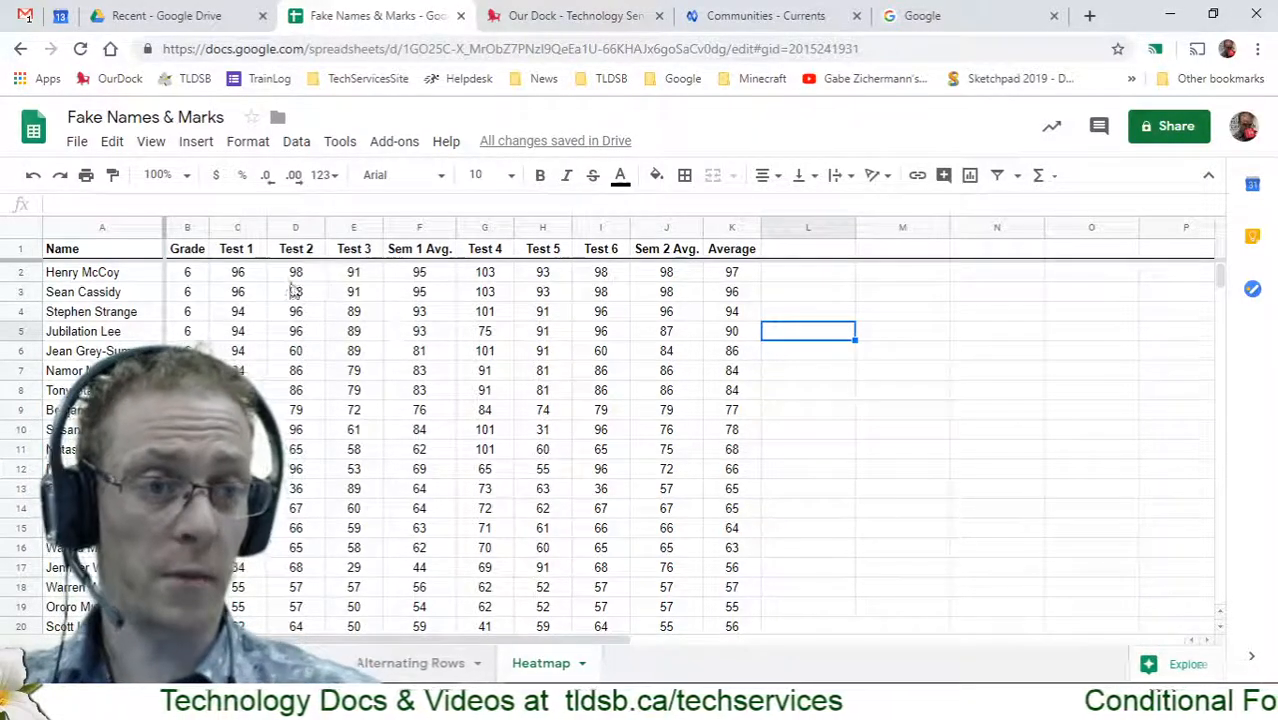
{"action": "left_click_drag", "start_coordinate": [238, 228], "coordinate": [731, 227]}
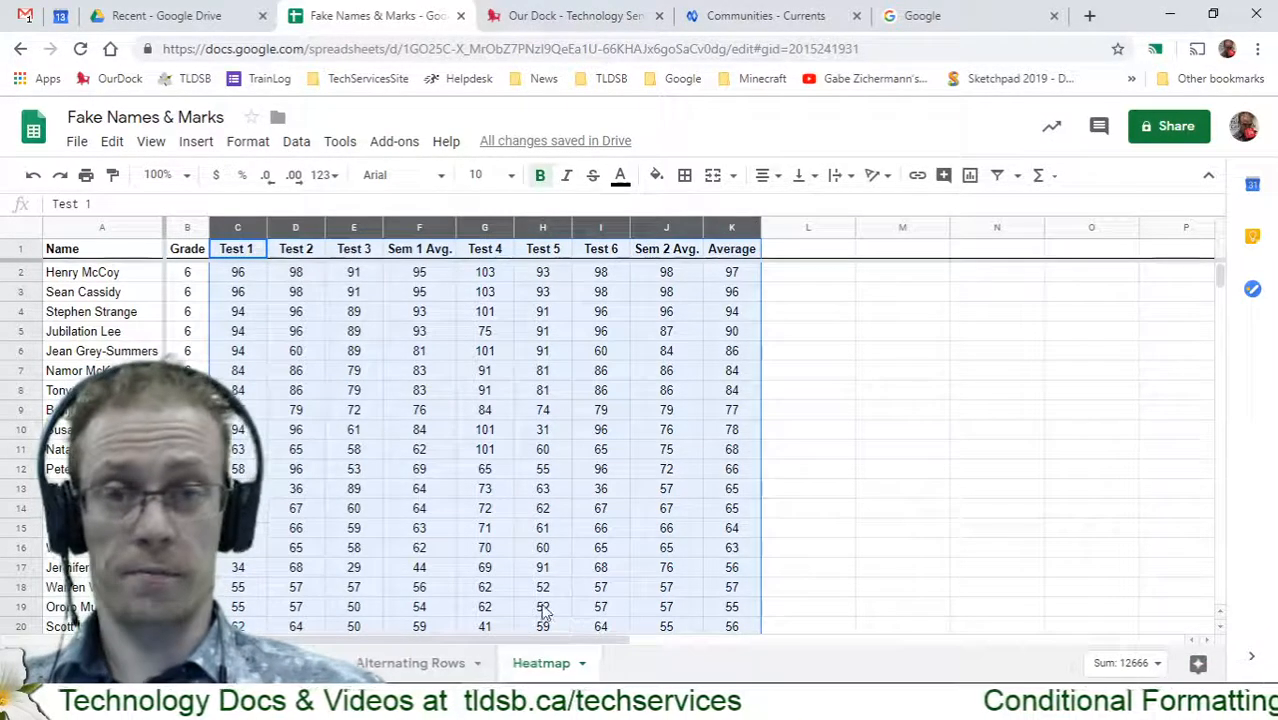
{"action": "left_click", "coordinate": [500, 548]}
{"action": "left_click", "coordinate": [470, 356]}
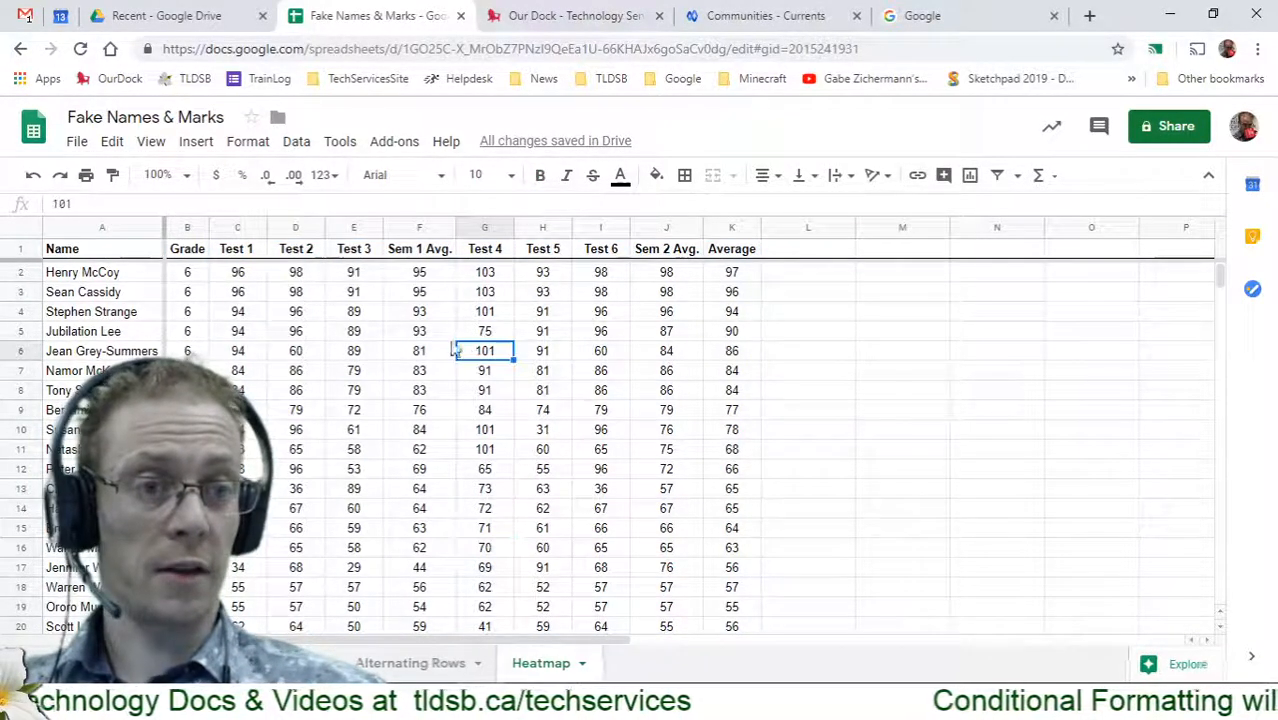
{"action": "left_click", "coordinate": [249, 143]}
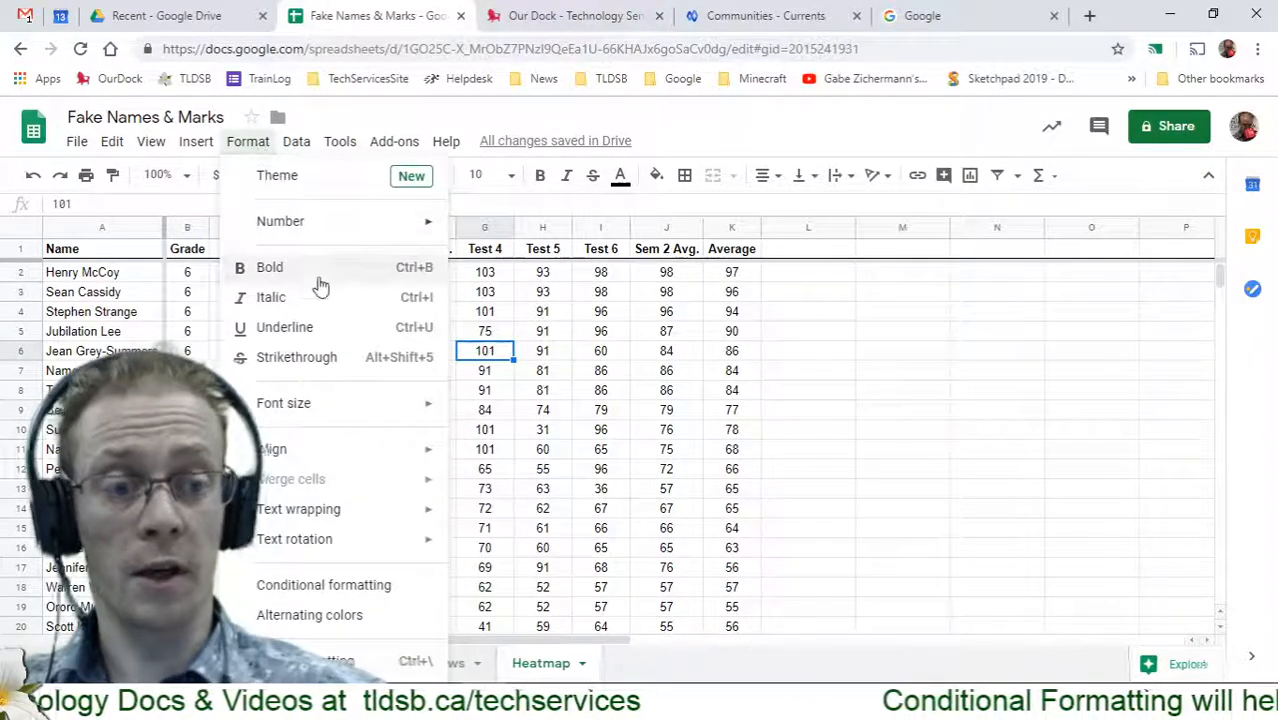
{"action": "left_click", "coordinate": [340, 585]}
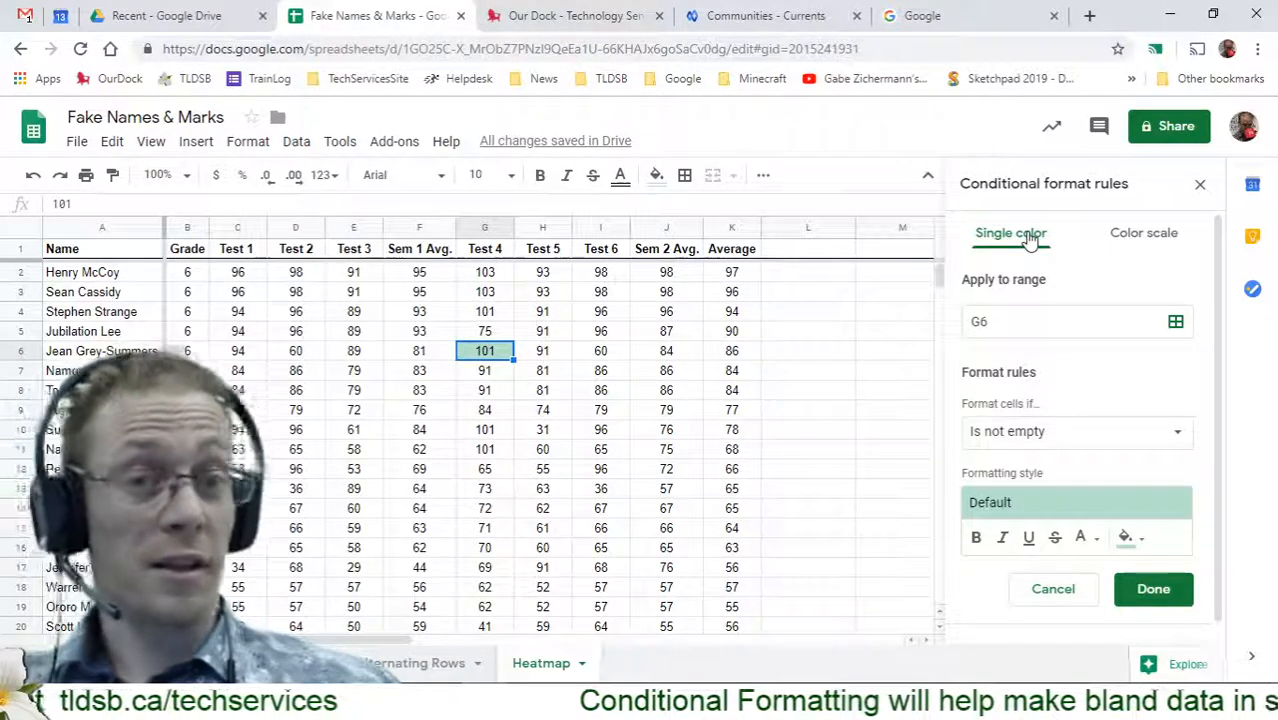
Set the conditional formatting rule's range to columns C:K, from Test 1 to Average
{"action": "left_click", "coordinate": [1003, 323]}
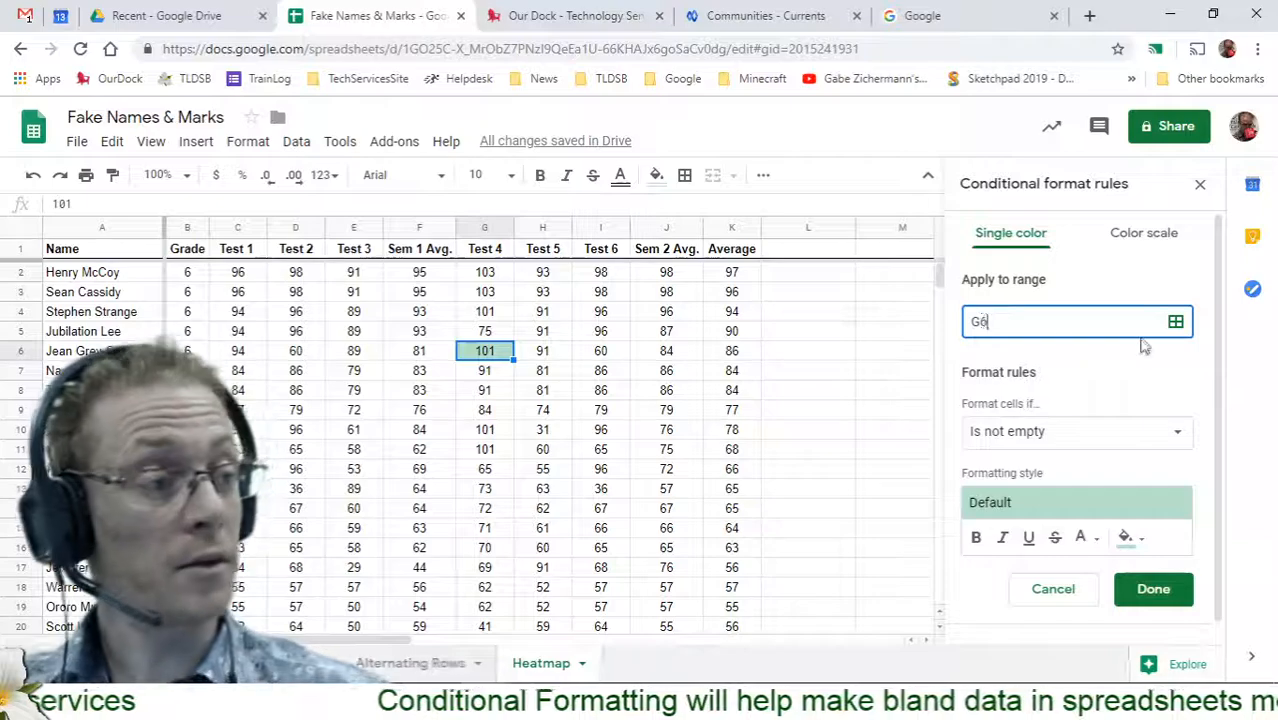
{"action": "left_click", "coordinate": [1175, 322]}
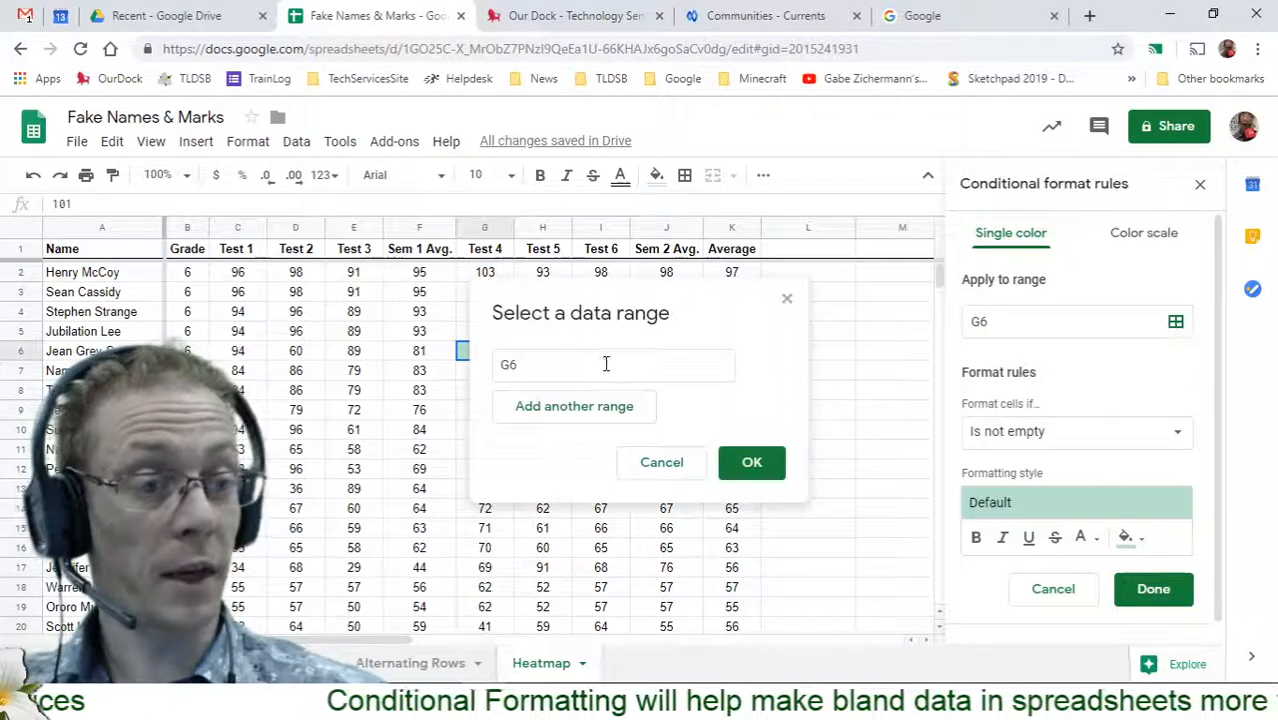
{"action": "left_click", "coordinate": [606, 364]}
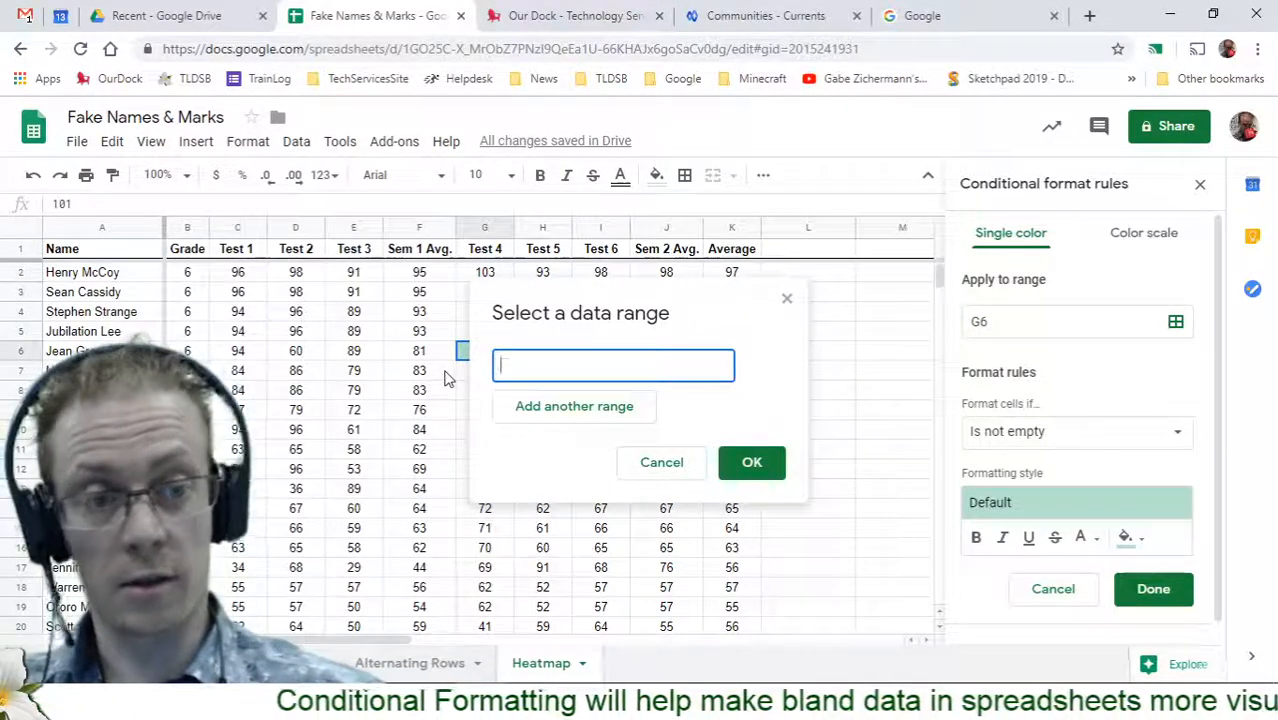
{"action": "left_click", "coordinate": [233, 225]}
{"action": "left_click_drag", "start_coordinate": [233, 222], "coordinate": [714, 229]}
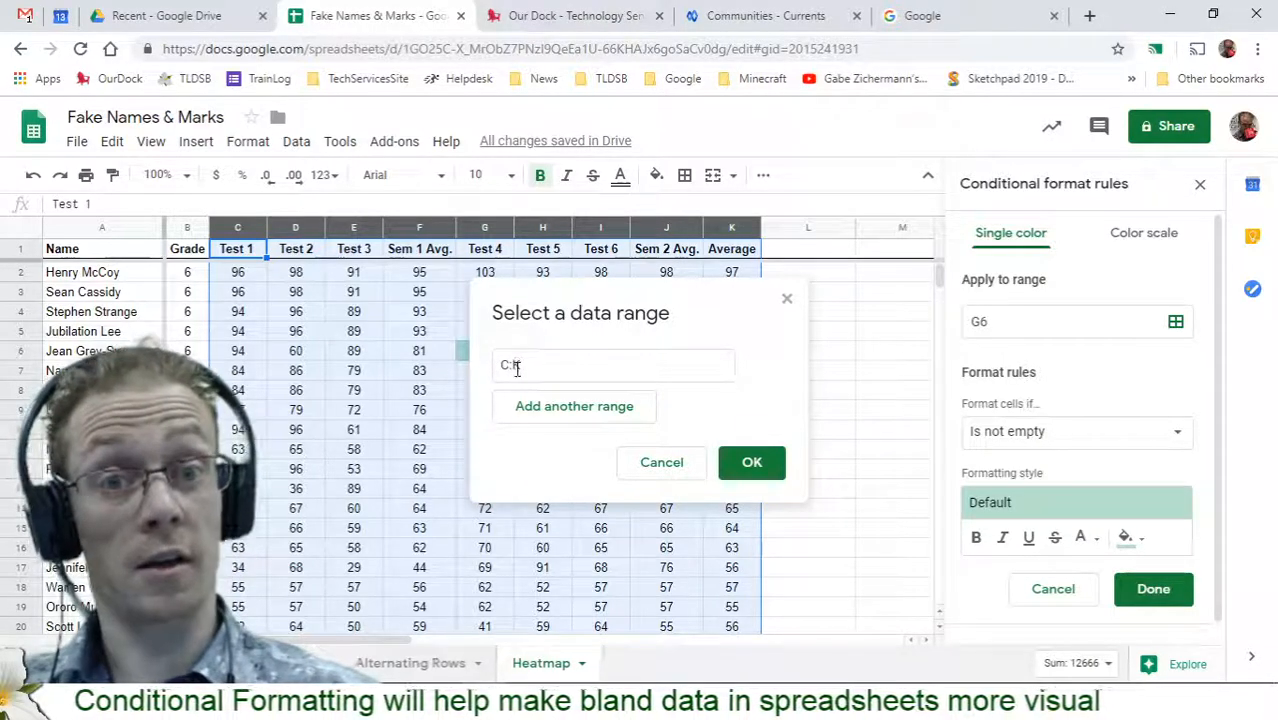
{"action": "left_click", "coordinate": [752, 463]}
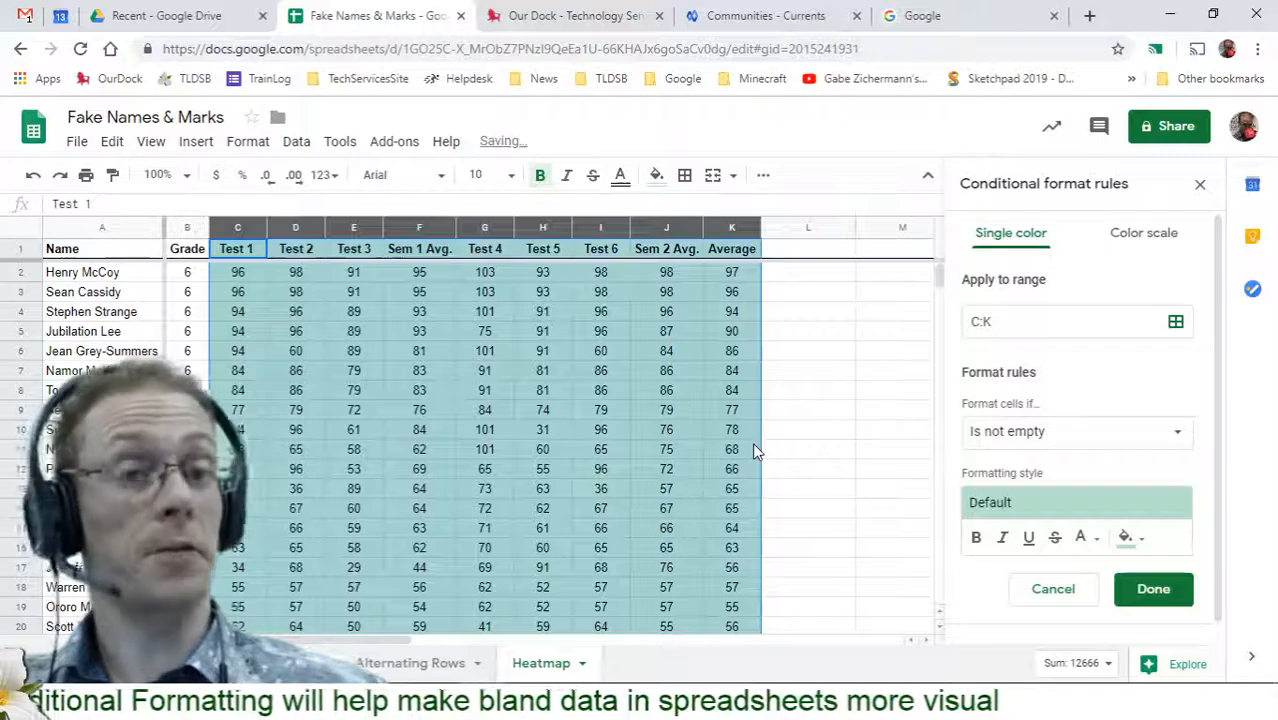
Change the rule to a color scale using the preset that runs from green through white to red
{"action": "left_click", "coordinate": [1130, 240]}
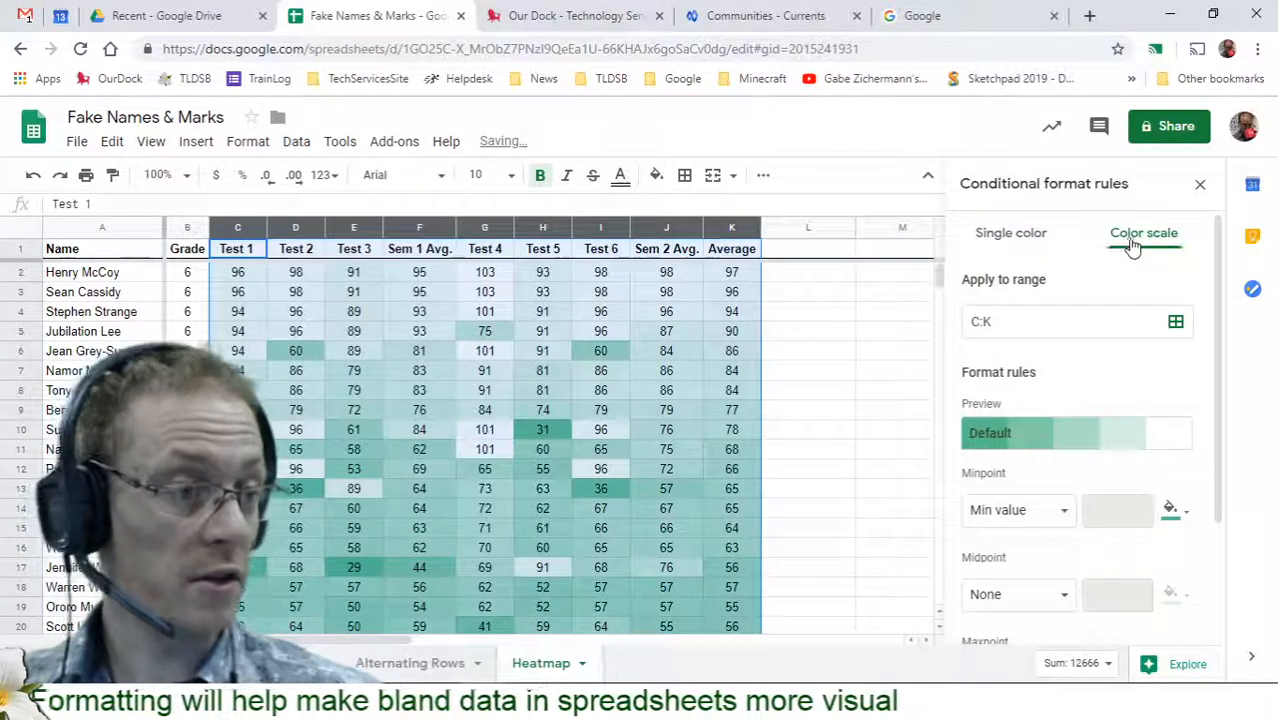
{"action": "left_click", "coordinate": [1034, 442]}
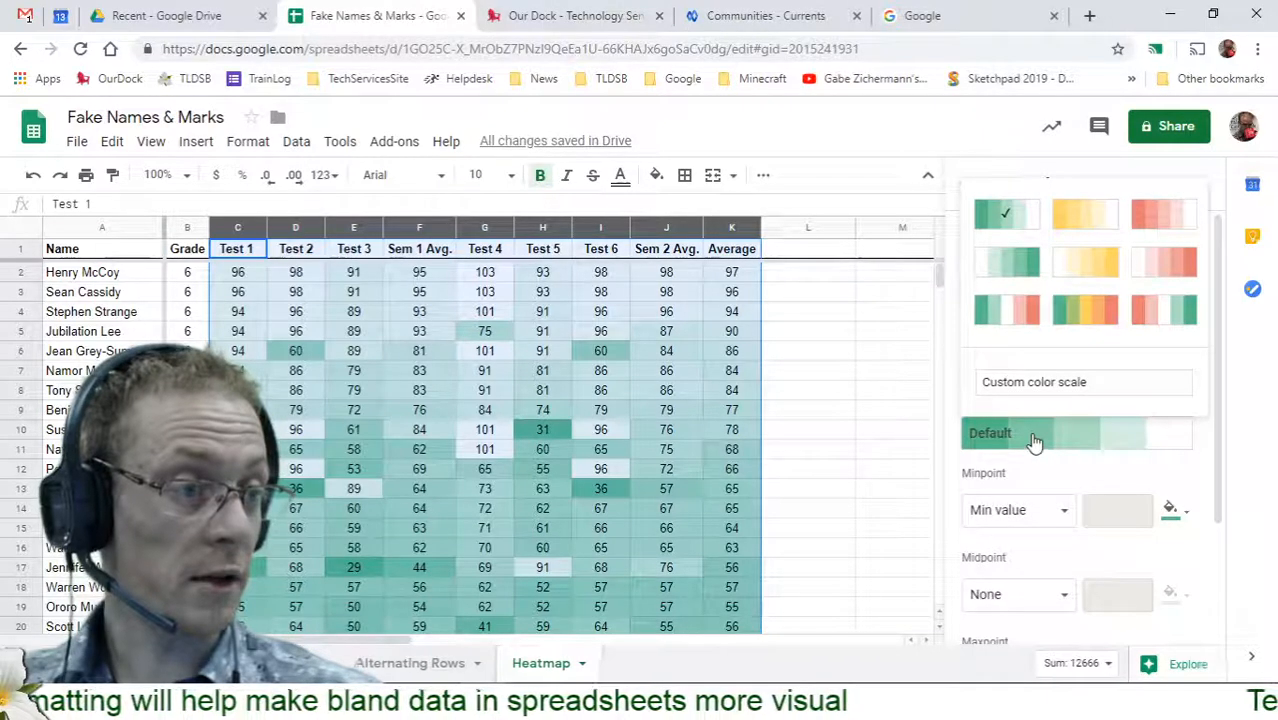
{"action": "left_click", "coordinate": [1021, 320]}
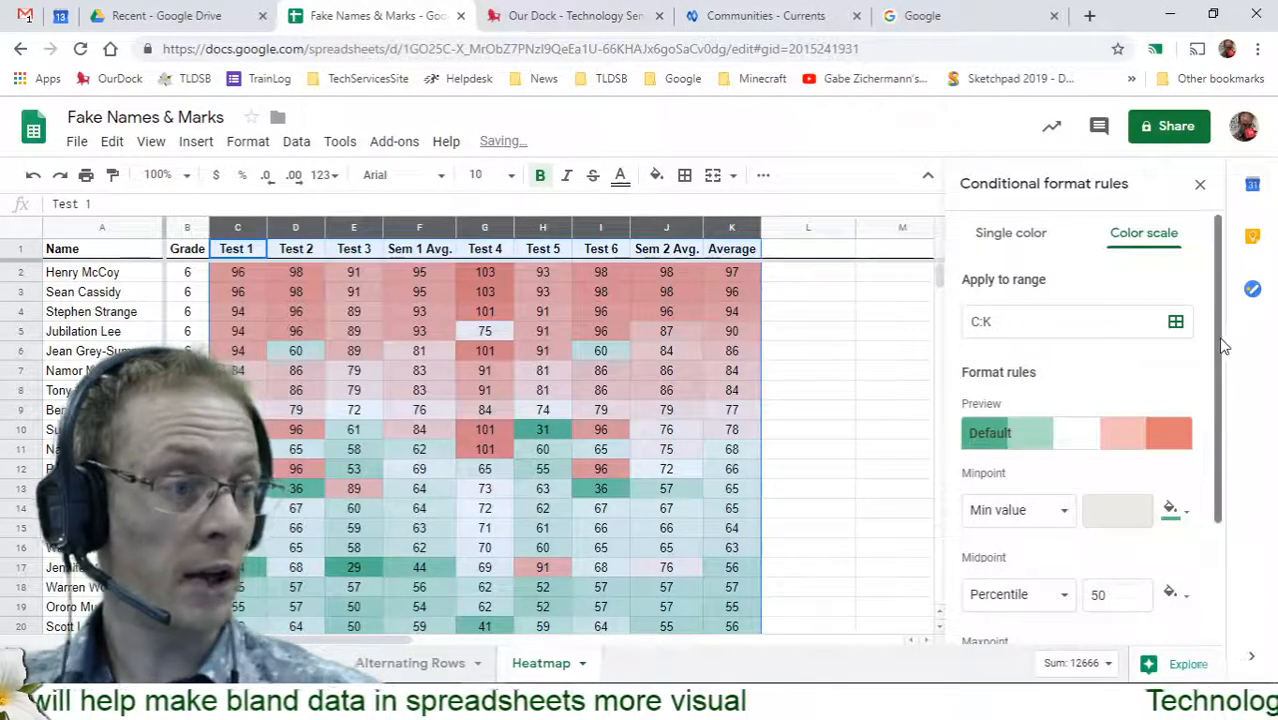
Set the color scale's midpoint to percentile 75 and save the rule
{"action": "left_click_drag", "start_coordinate": [1216, 339], "coordinate": [1221, 508]}
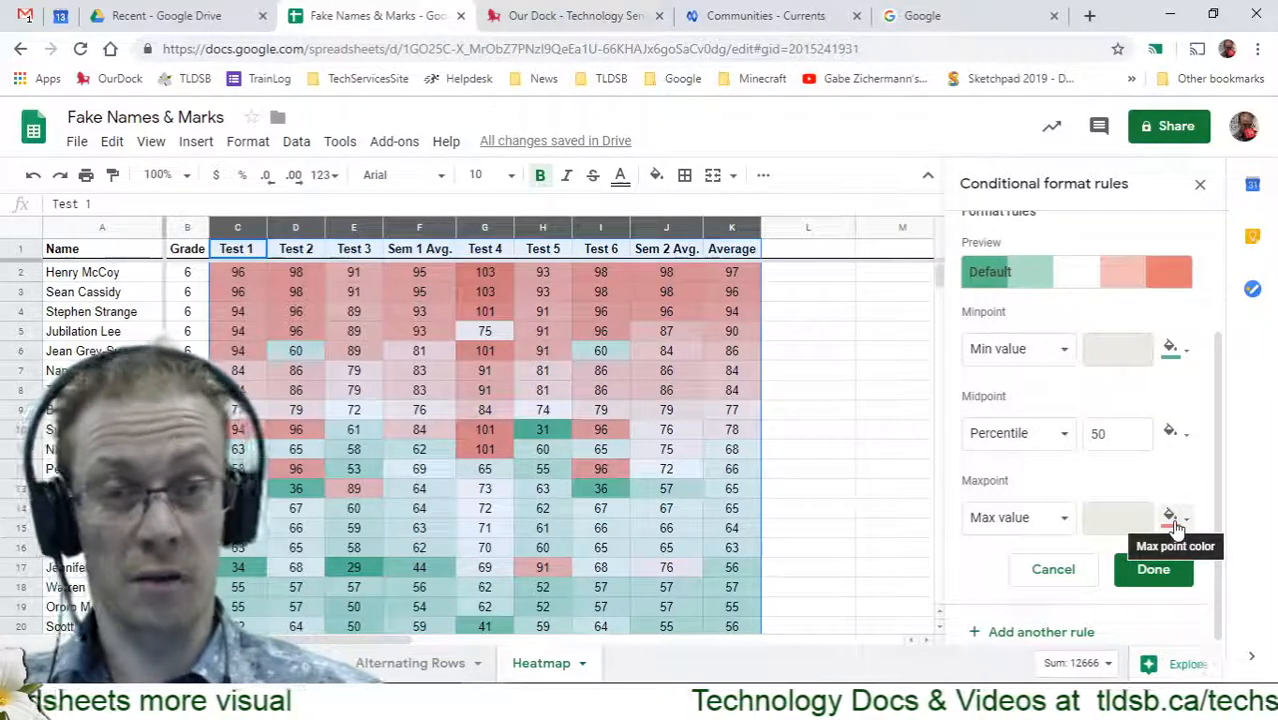
{"action": "left_click", "coordinate": [1130, 432]}
{"action": "left_click_drag", "start_coordinate": [1130, 432], "coordinate": [1022, 445]}
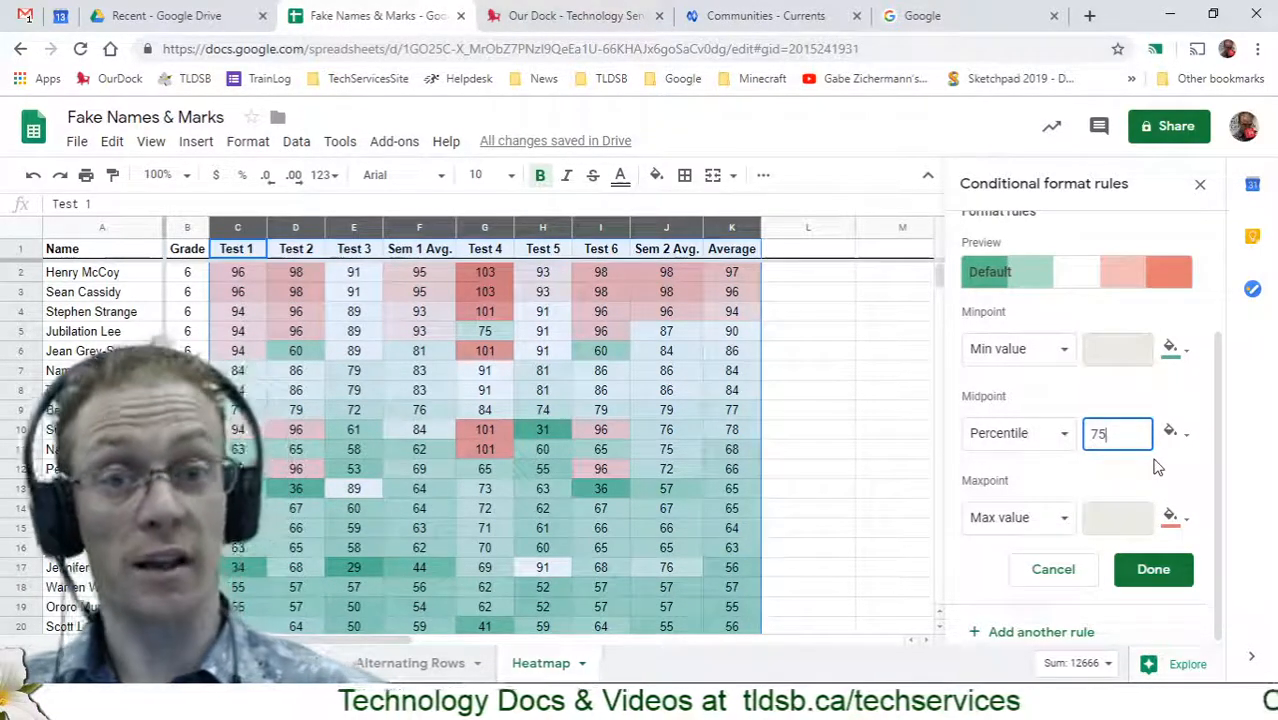
{"action": "left_click", "coordinate": [1131, 471]}
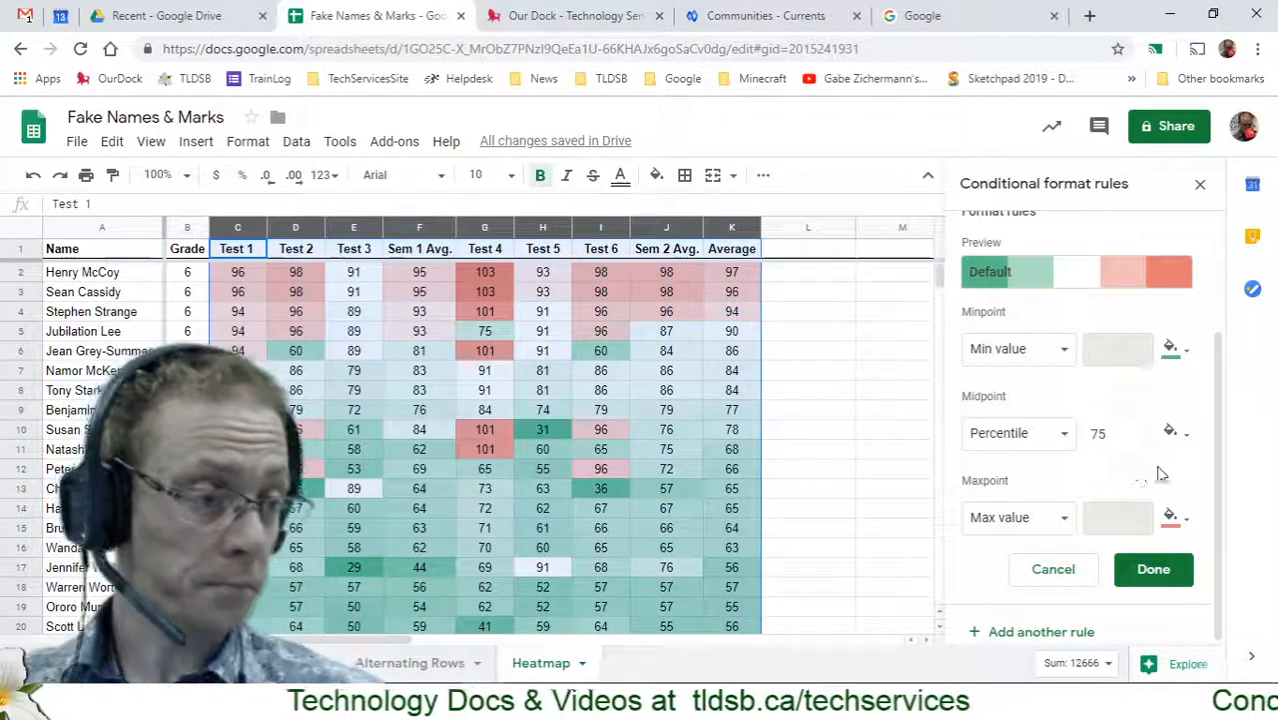
{"action": "left_click", "coordinate": [1160, 569]}
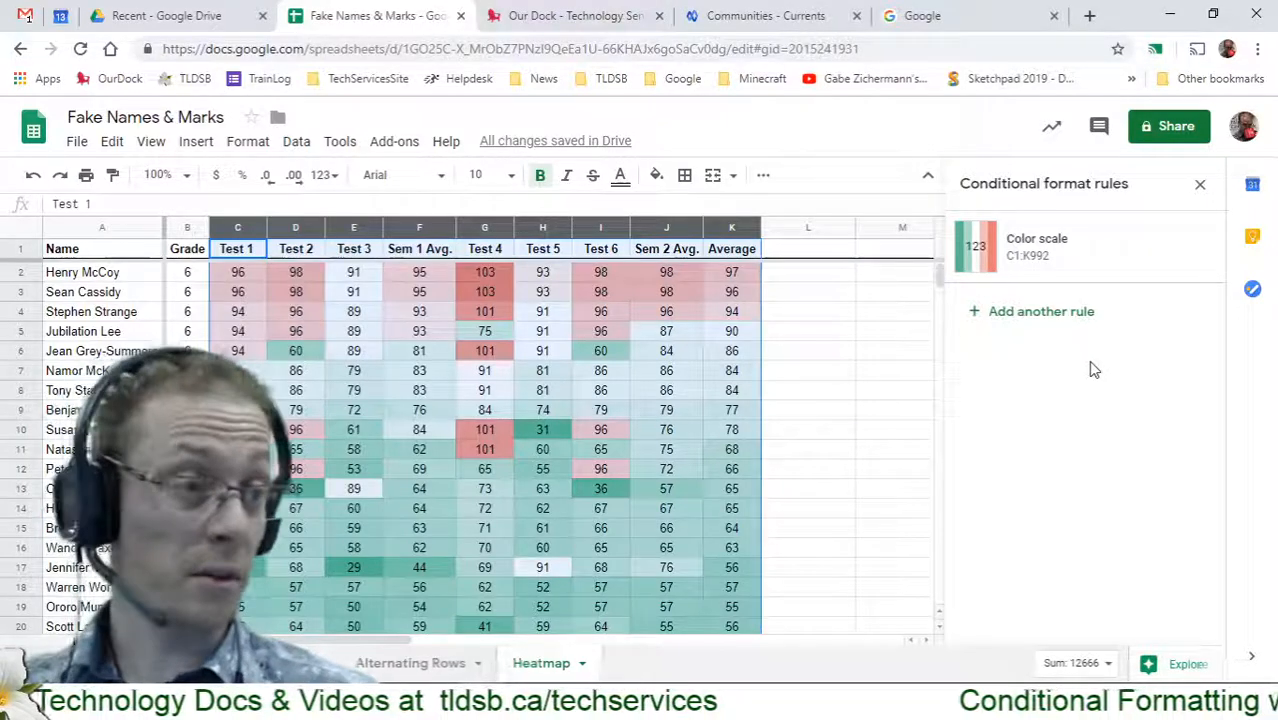
Add another single-color conditional formatting rule on C1:K992 with a bright yellow custom fill
{"action": "left_click", "coordinate": [1064, 314]}
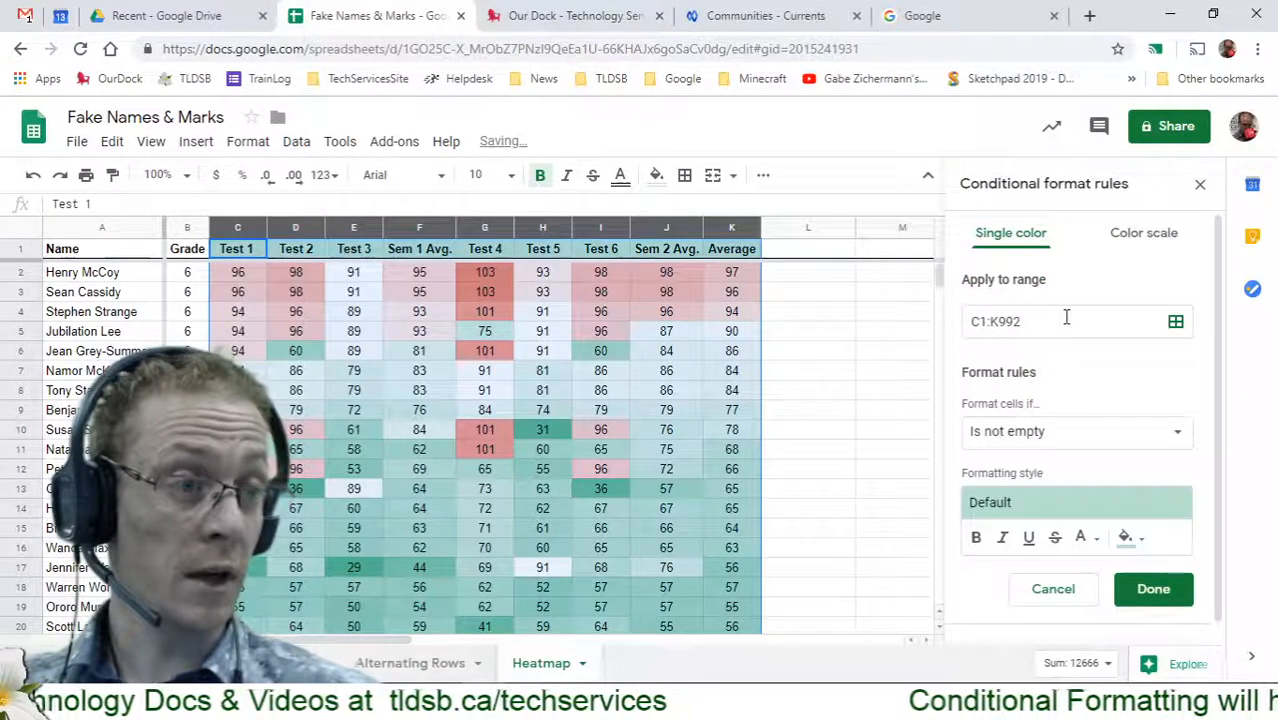
{"action": "left_click", "coordinate": [1086, 502]}
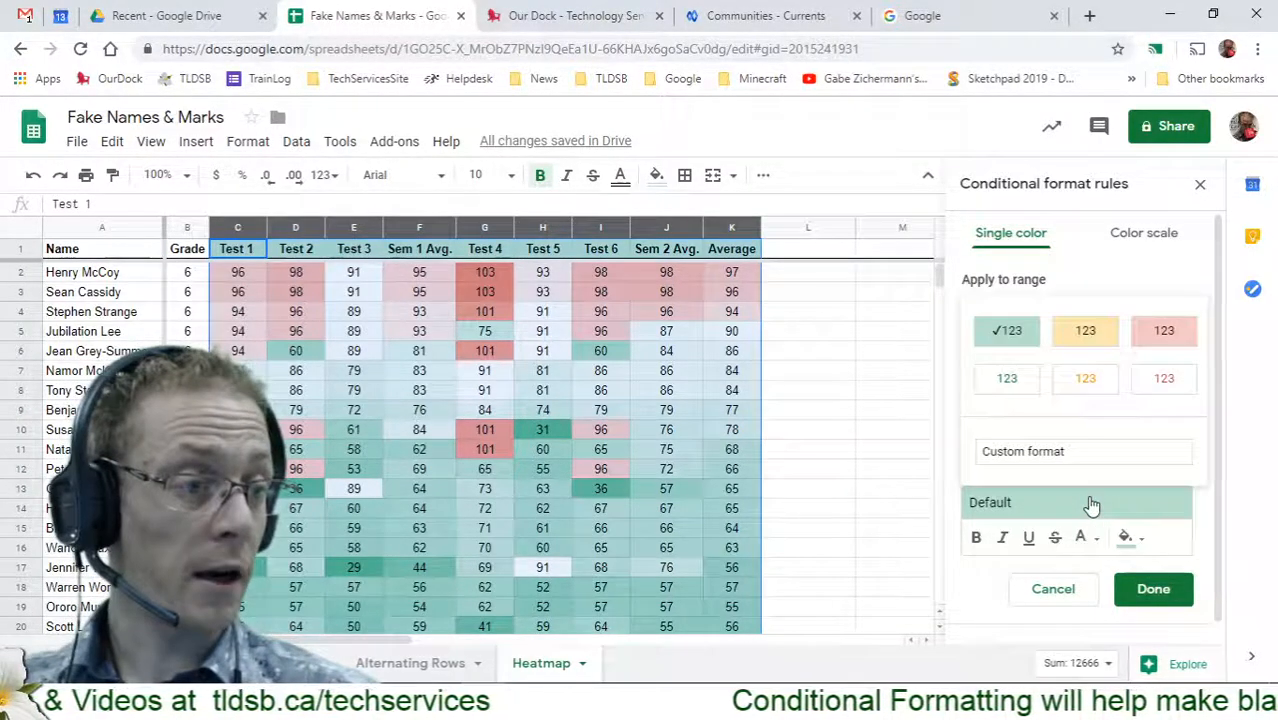
{"action": "left_click", "coordinate": [1085, 331]}
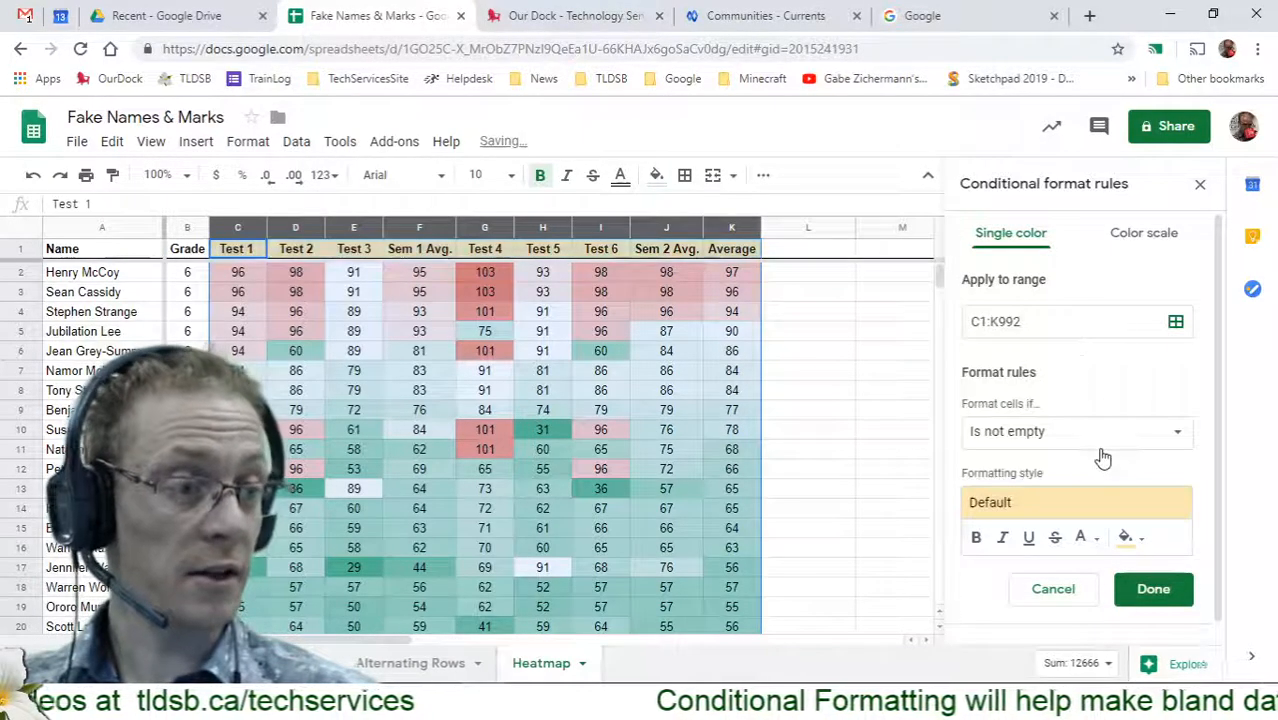
{"action": "left_click", "coordinate": [1127, 539]}
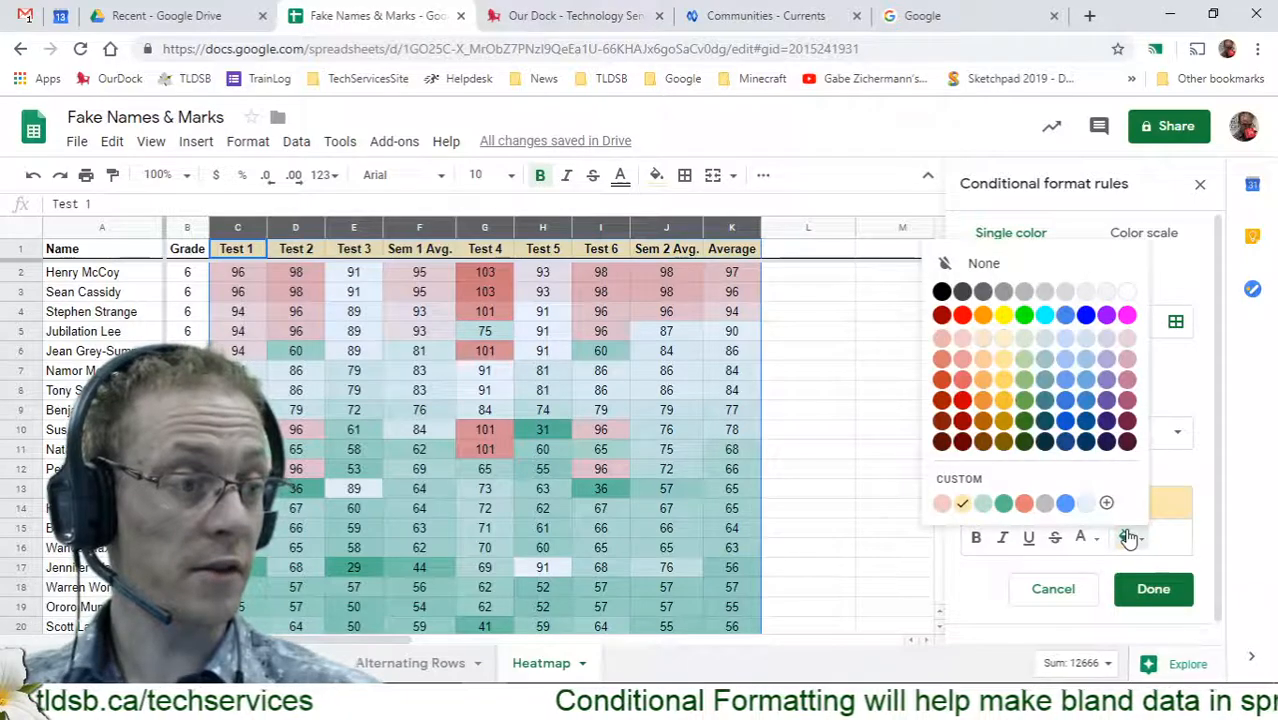
{"action": "left_click", "coordinate": [1005, 316]}
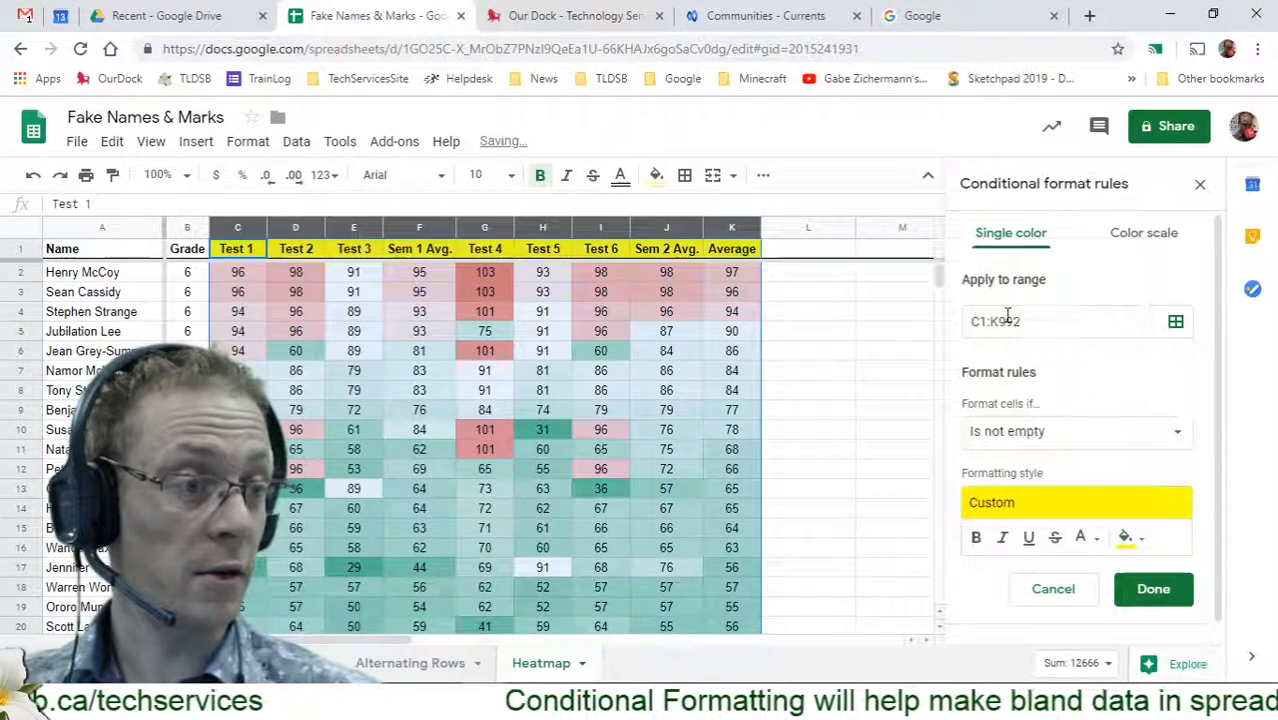
Make the yellow rule format cells with values less than 50, save it and place it above the color scale rule
{"action": "left_click", "coordinate": [1040, 436]}
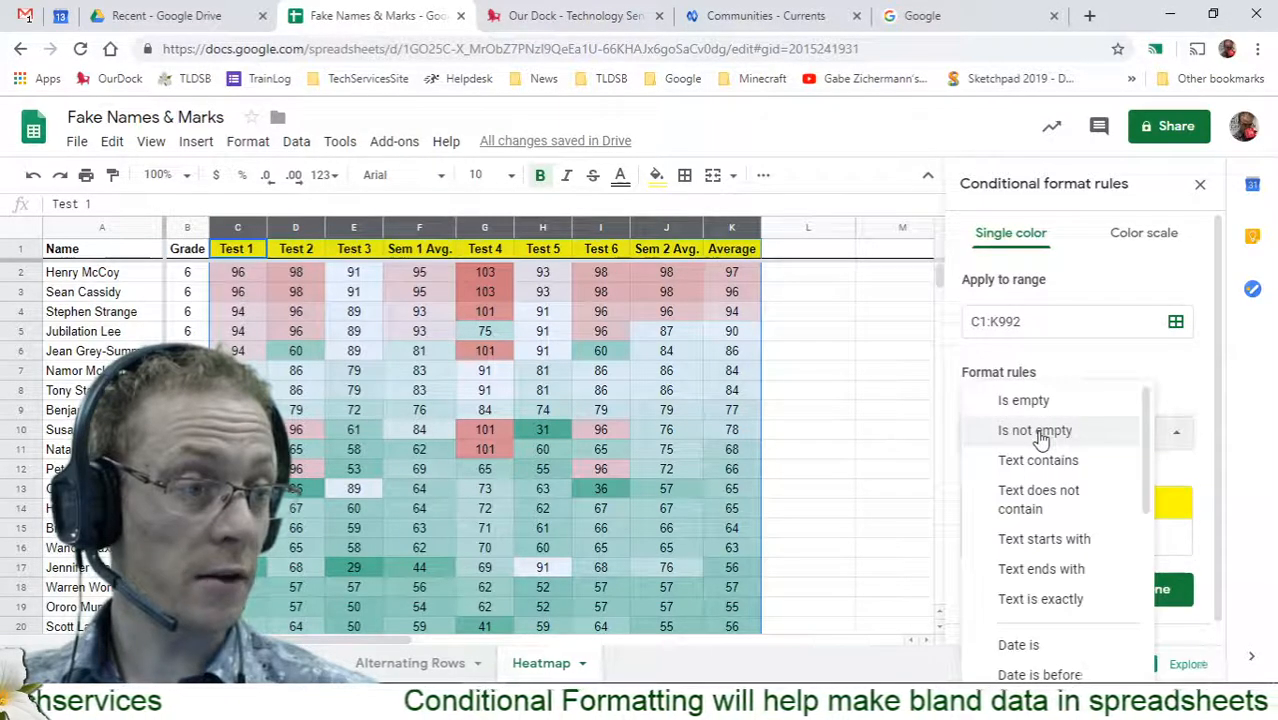
{"action": "scroll", "coordinate": [1050, 455], "scroll_direction": "down", "scroll_amount": 1}
{"action": "left_click_drag", "start_coordinate": [1149, 461], "coordinate": [1151, 565]}
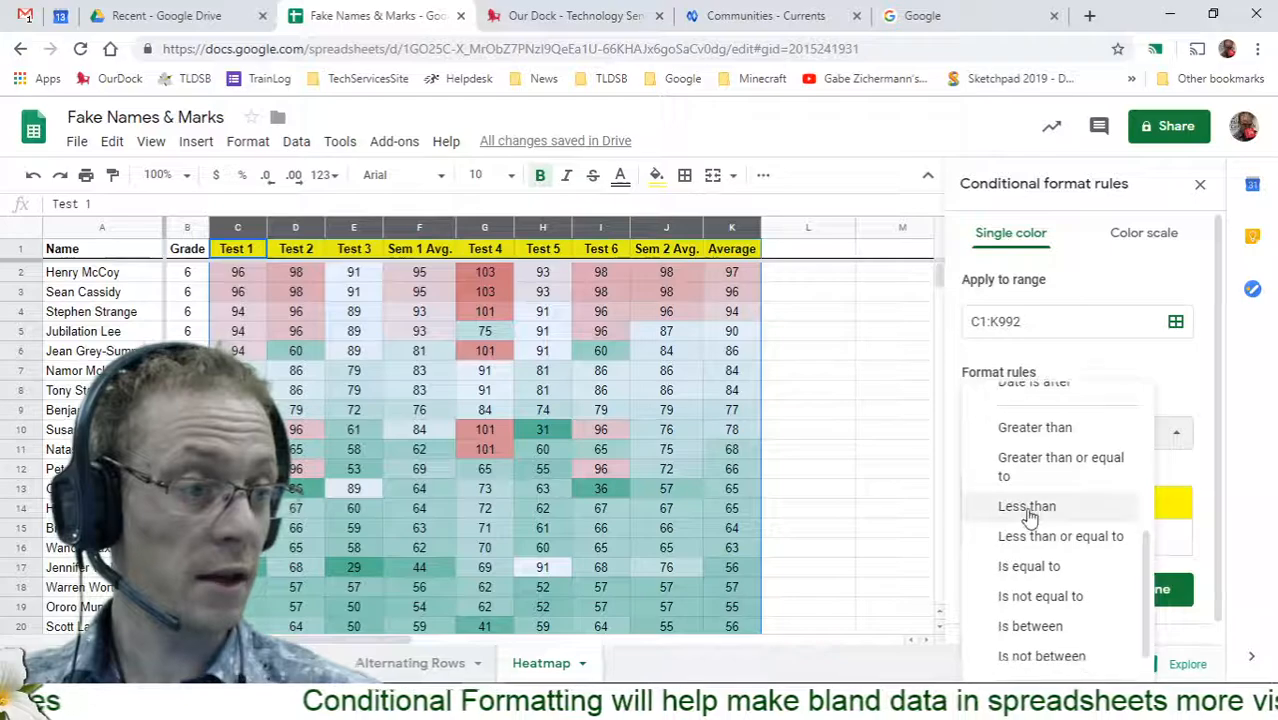
{"action": "left_click", "coordinate": [1029, 512]}
{"action": "left_click", "coordinate": [1102, 478]}
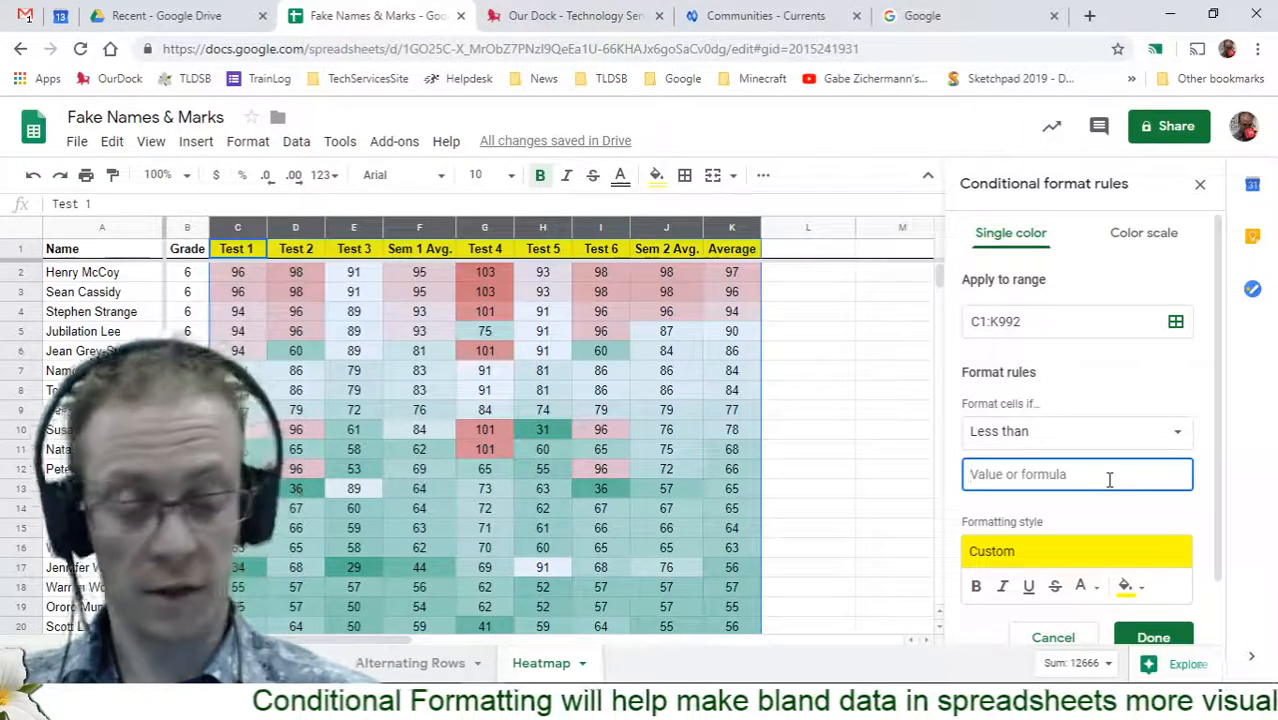
{"action": "type", "text": "50"}
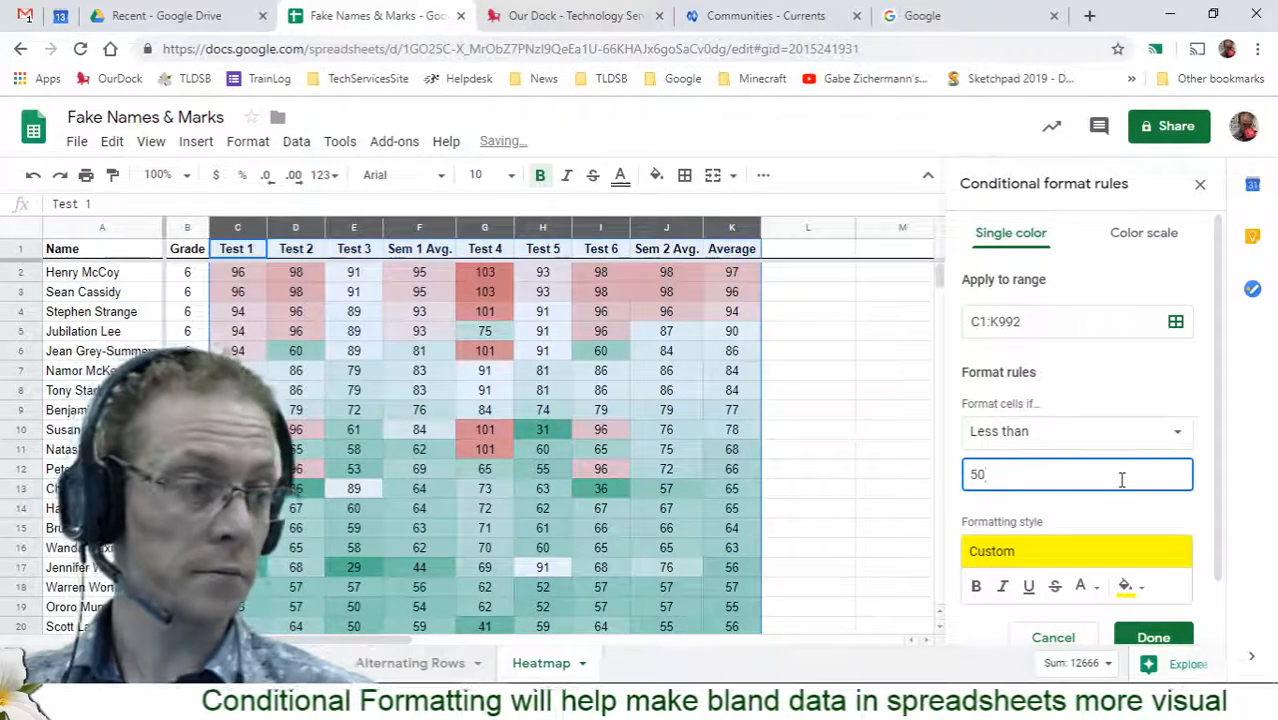
{"action": "left_click", "coordinate": [1152, 637]}
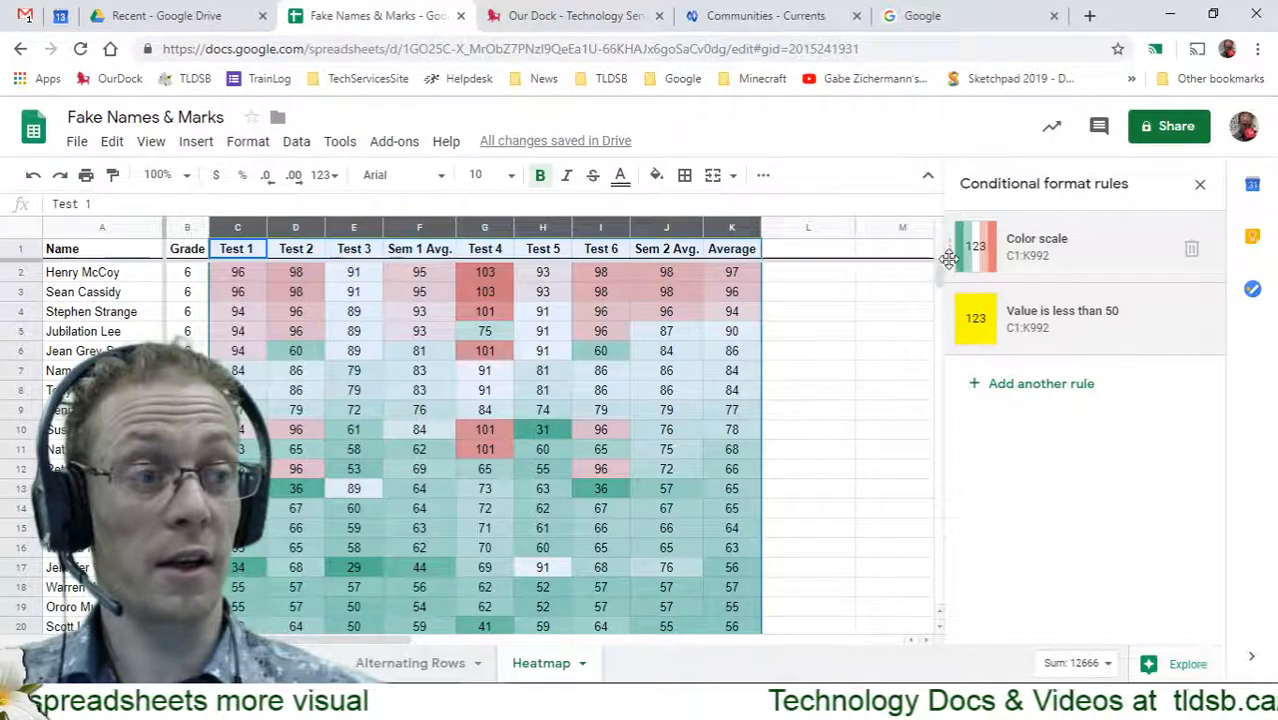
{"action": "left_click_drag", "start_coordinate": [948, 259], "coordinate": [955, 329]}
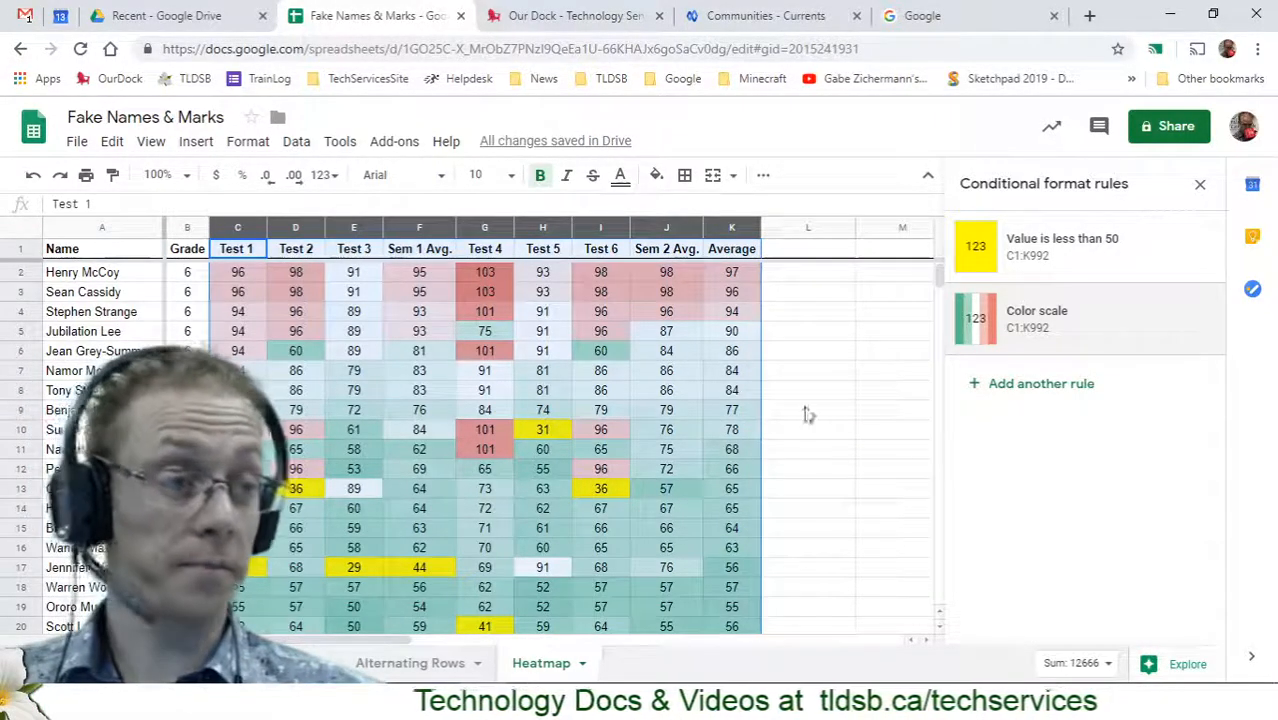
Start another rule with the light orange-yellow fill preset and set its condition to Custom formula is
{"action": "left_click", "coordinate": [1059, 390]}
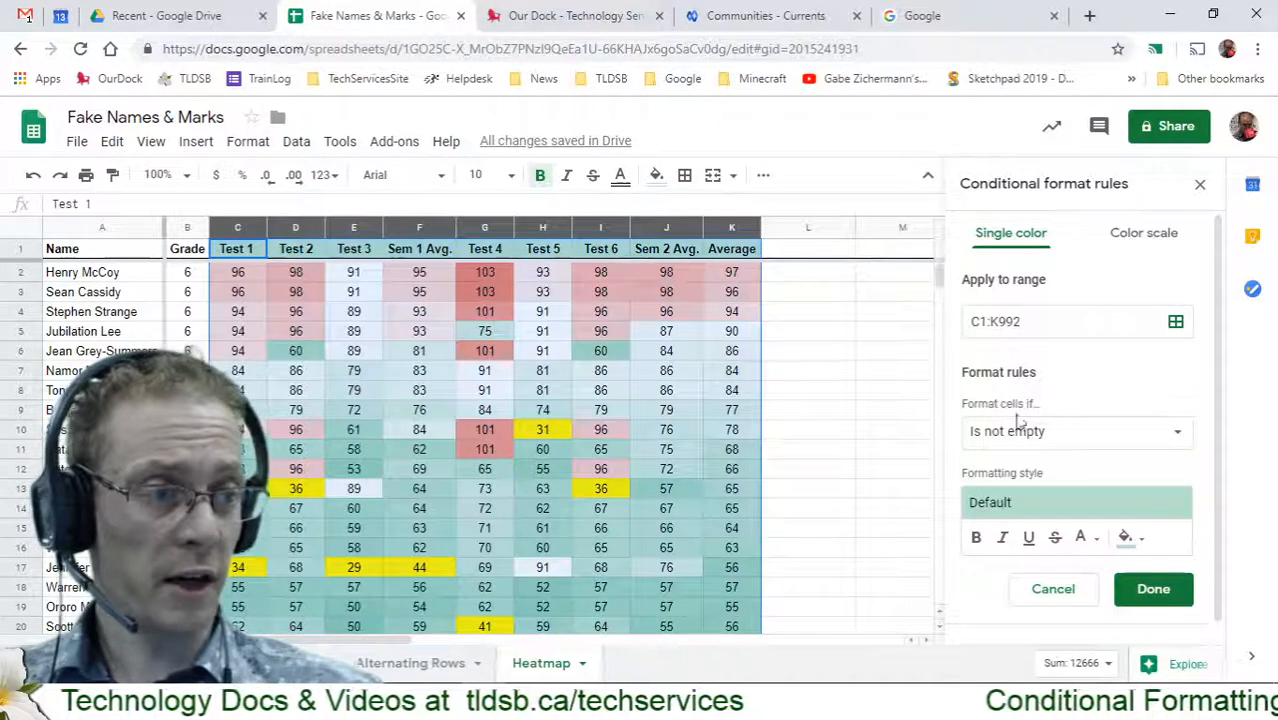
{"action": "left_click", "coordinate": [1047, 505]}
{"action": "left_click", "coordinate": [1090, 340]}
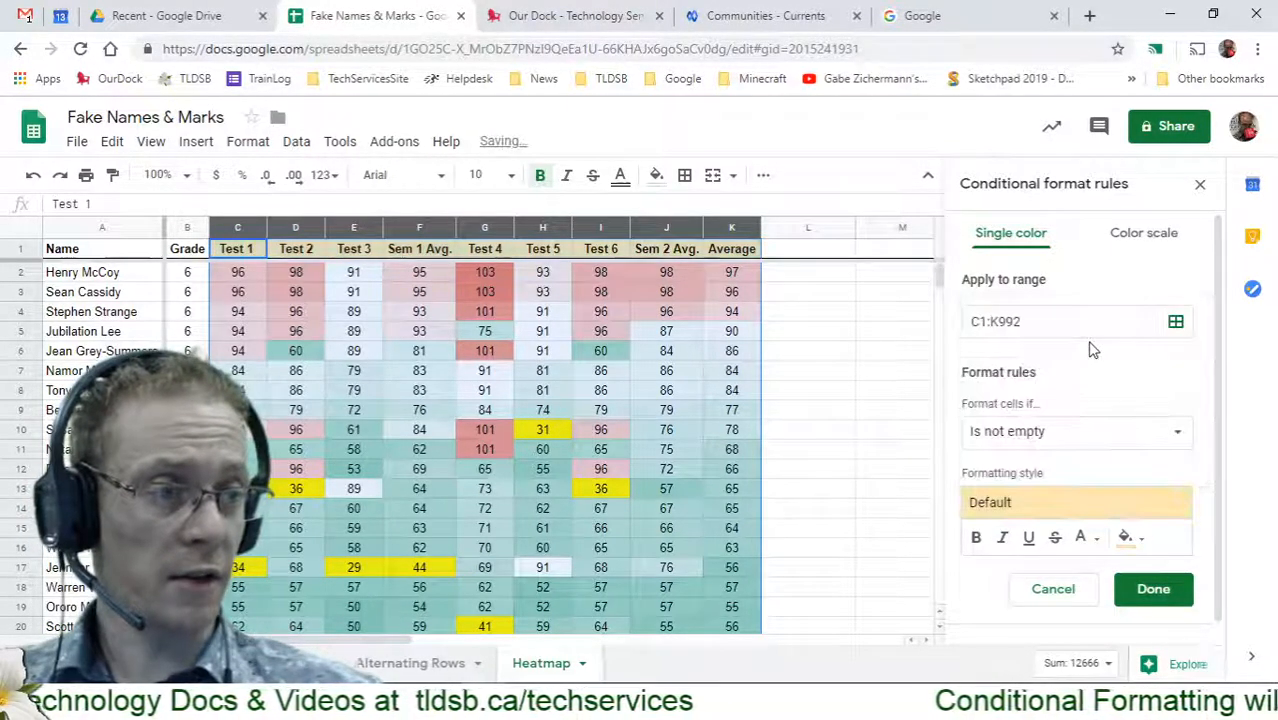
{"action": "left_click", "coordinate": [1074, 444]}
{"action": "scroll", "coordinate": [1088, 458], "scroll_direction": "down", "scroll_amount": 5}
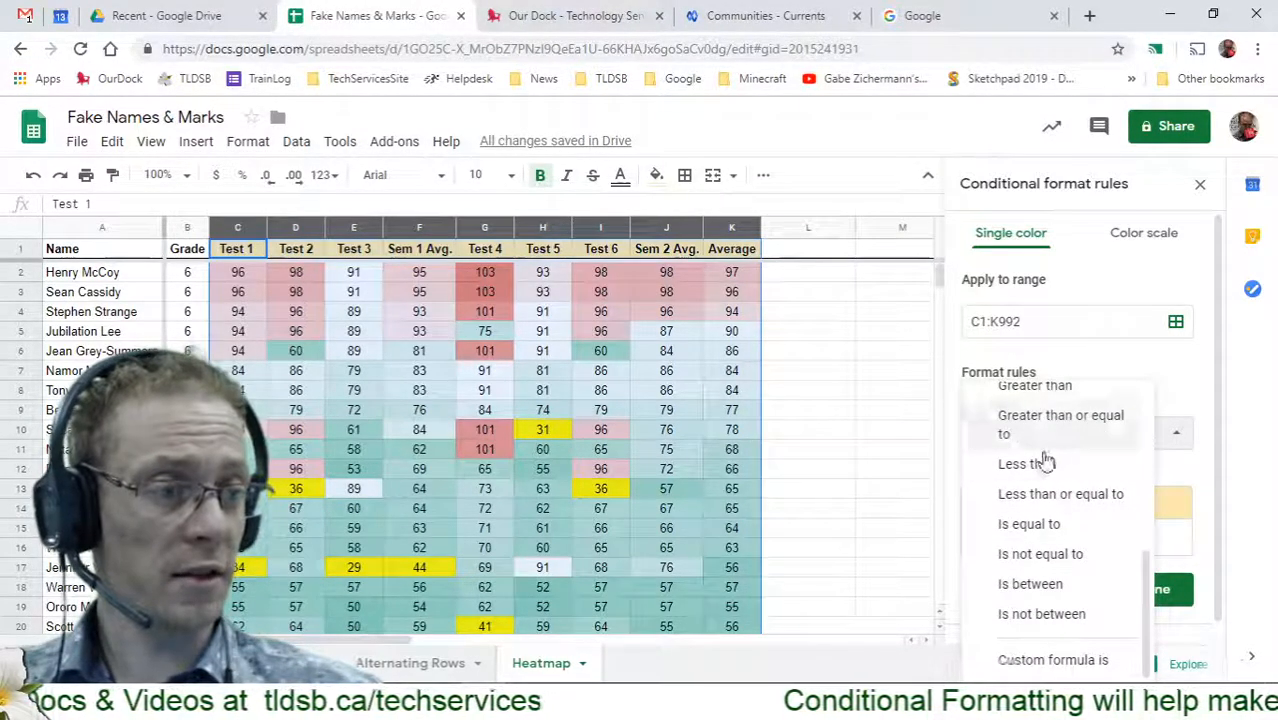
{"action": "left_click", "coordinate": [1041, 670]}
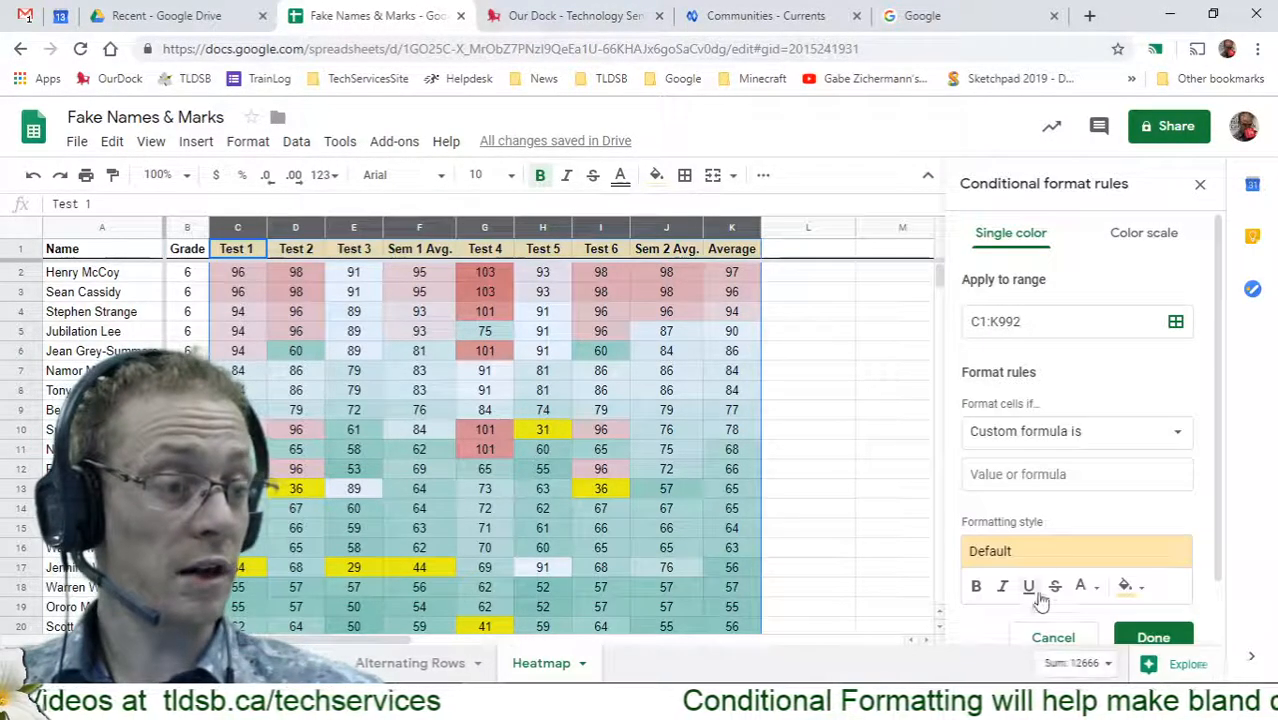
{"action": "left_click", "coordinate": [1022, 476]}
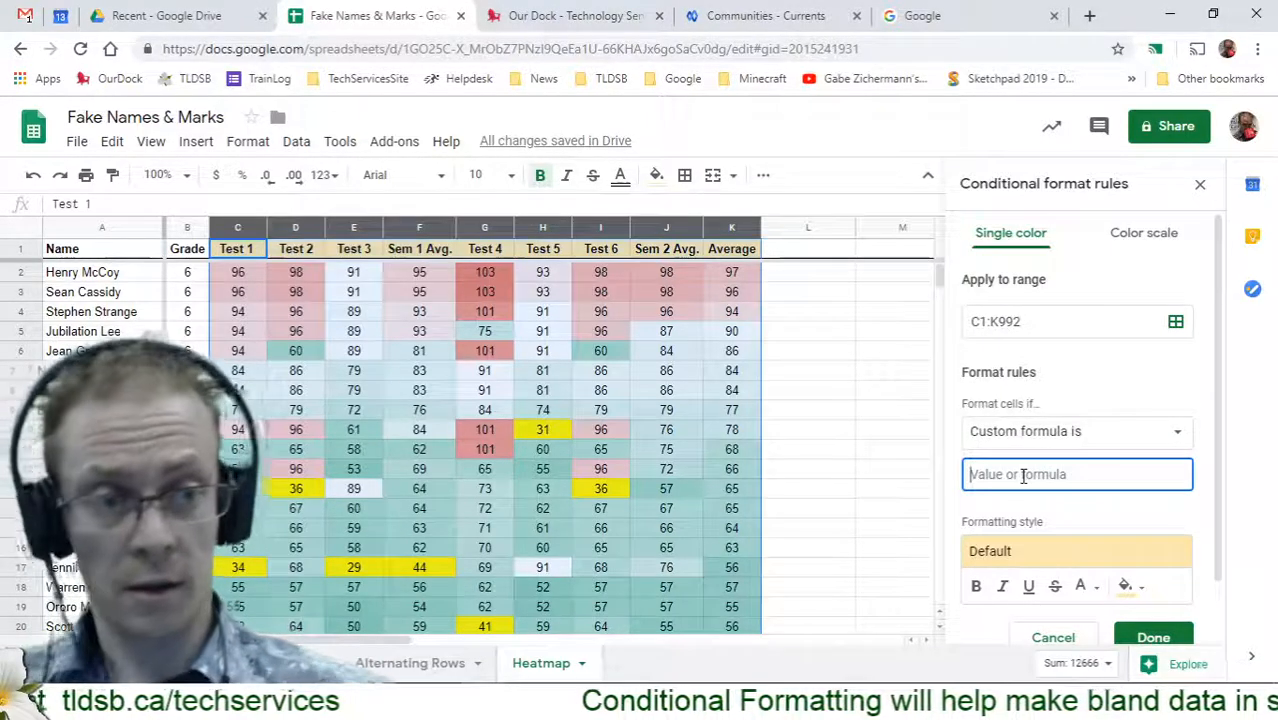
Change the custom formula rule's range to the entire sheet, rows 1:992
{"action": "left_click", "coordinate": [1176, 322]}
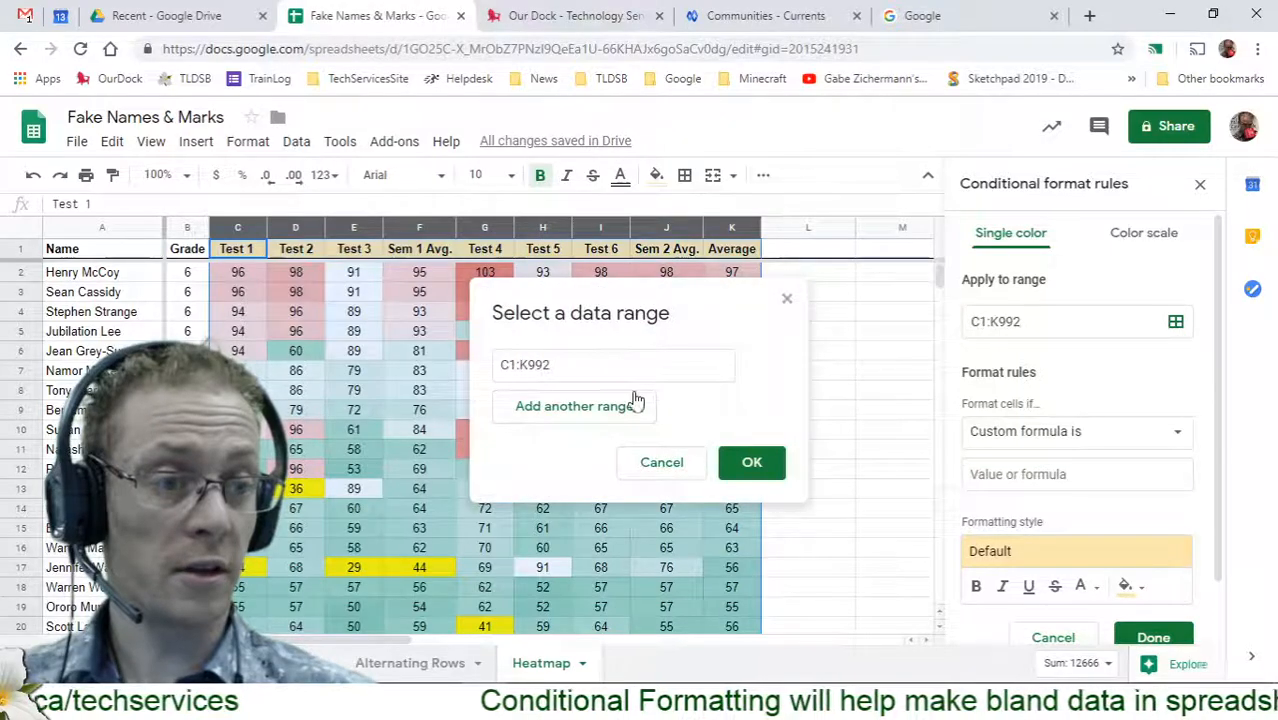
{"action": "left_click_drag", "start_coordinate": [572, 365], "coordinate": [503, 366]}
{"action": "key", "text": "BackSpace"}
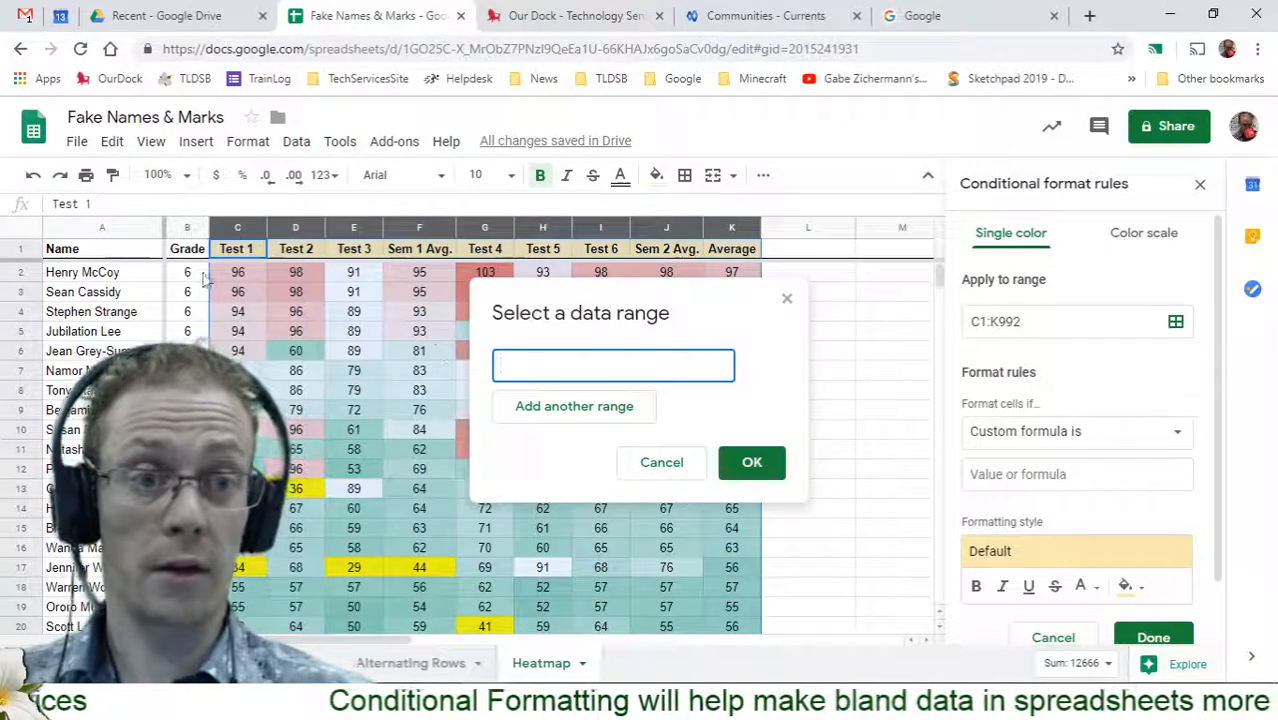
{"action": "left_click", "coordinate": [80, 229]}
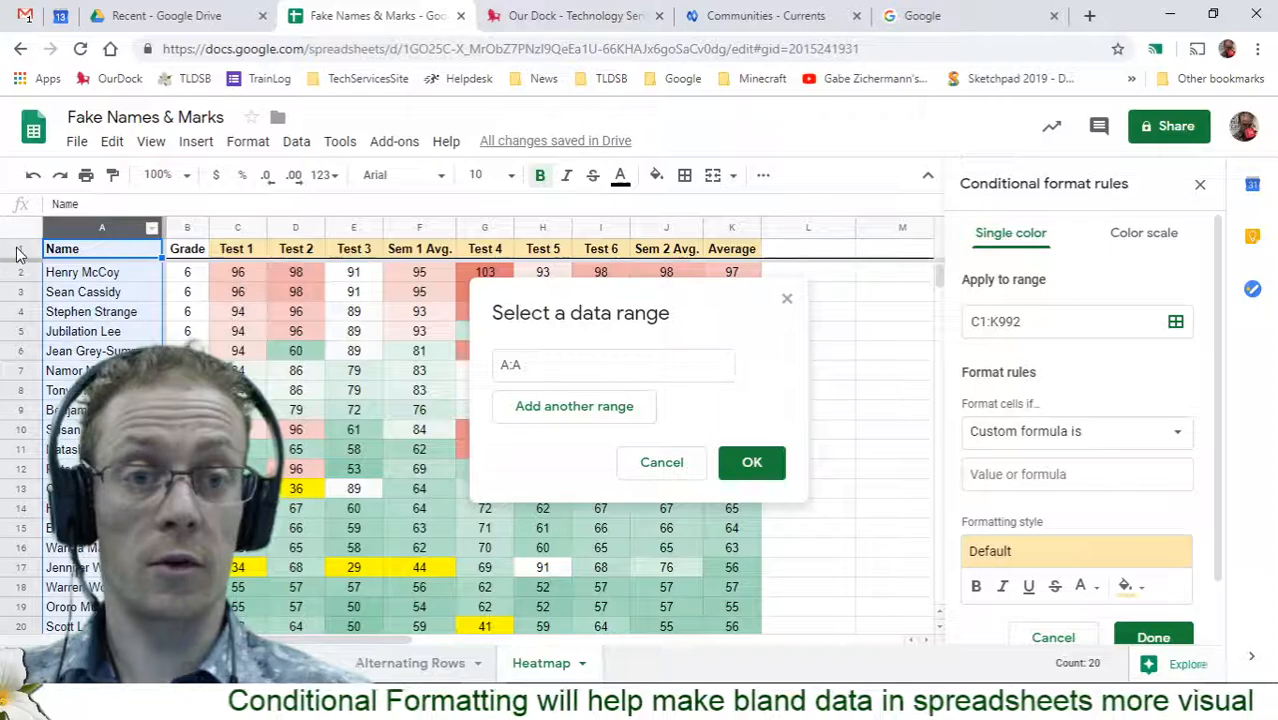
{"action": "left_click", "coordinate": [17, 248]}
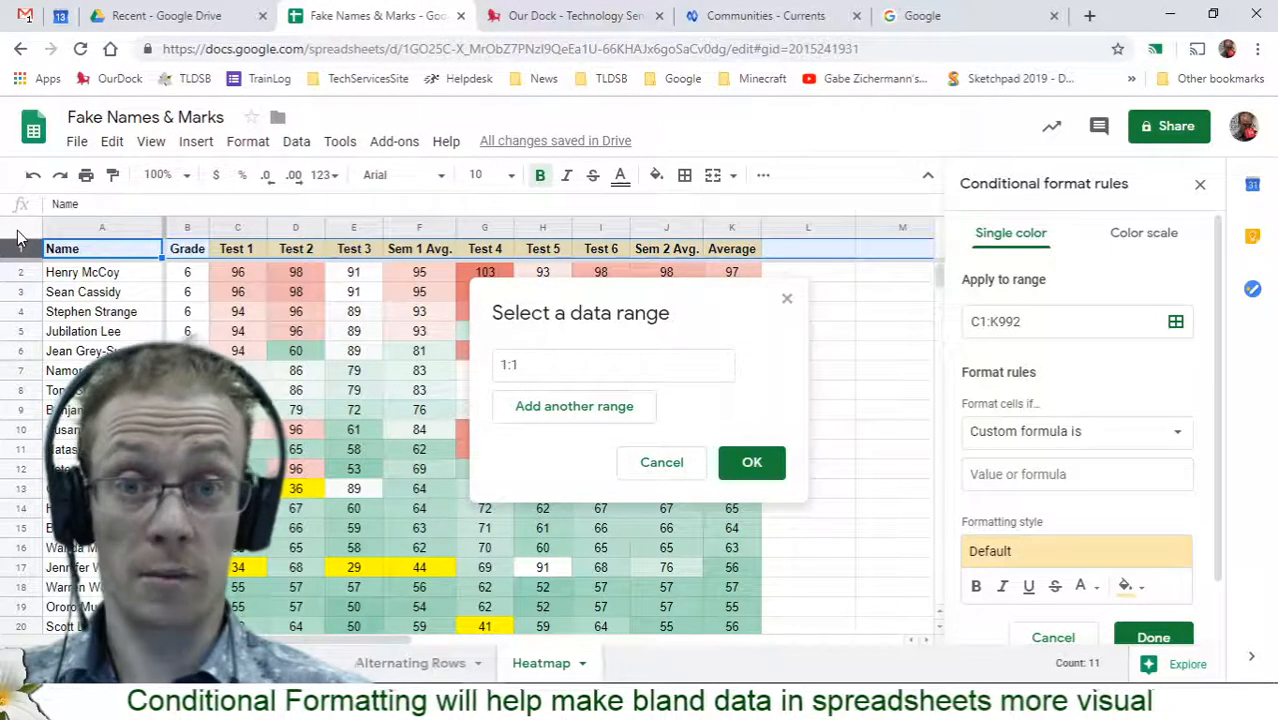
{"action": "left_click", "coordinate": [17, 232]}
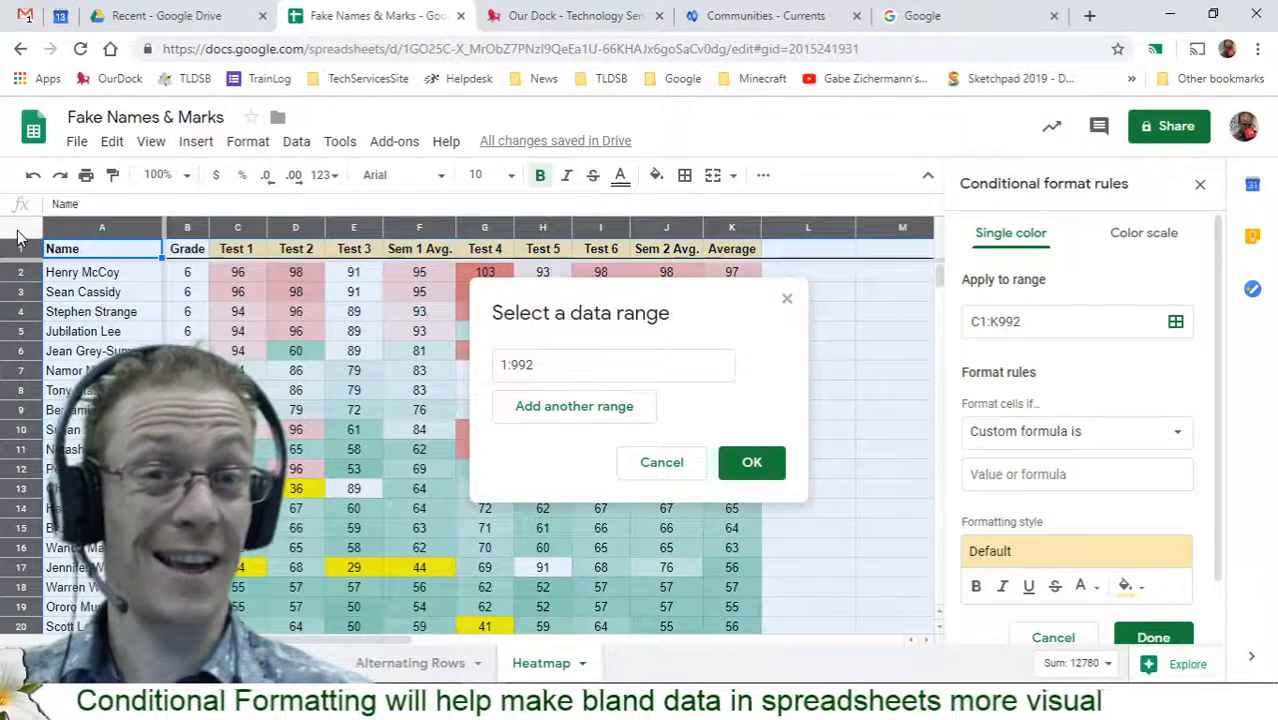
{"action": "left_click", "coordinate": [752, 462]}
Enter =isformula(a1) as the rule's custom formula and save the rule
{"action": "left_click", "coordinate": [978, 476]}
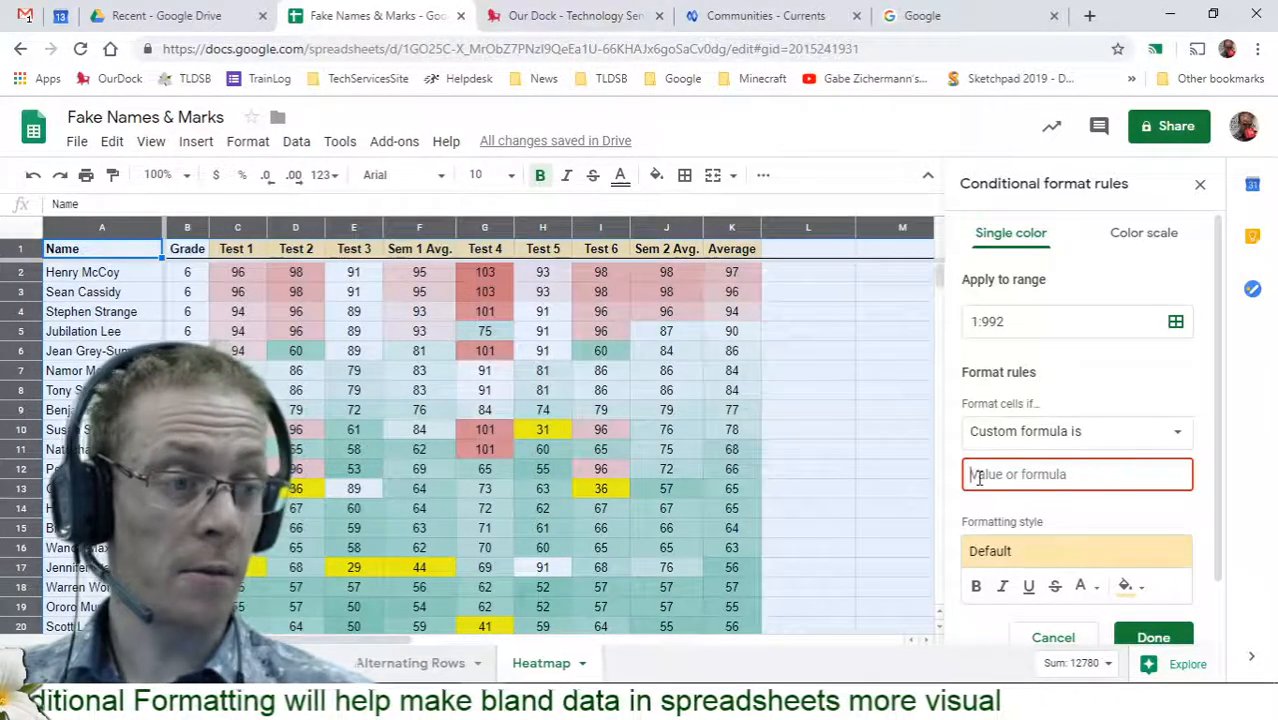
{"action": "type", "text": "="}
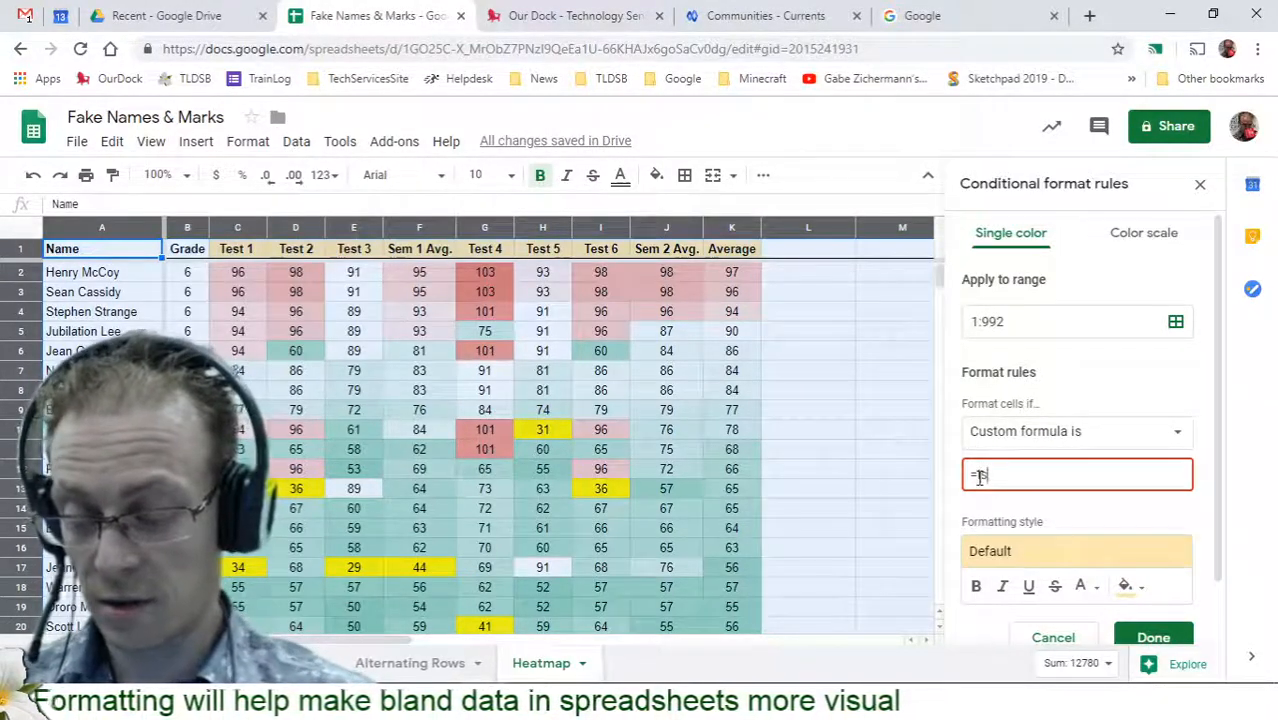
{"action": "type", "text": "isformula(a1"}
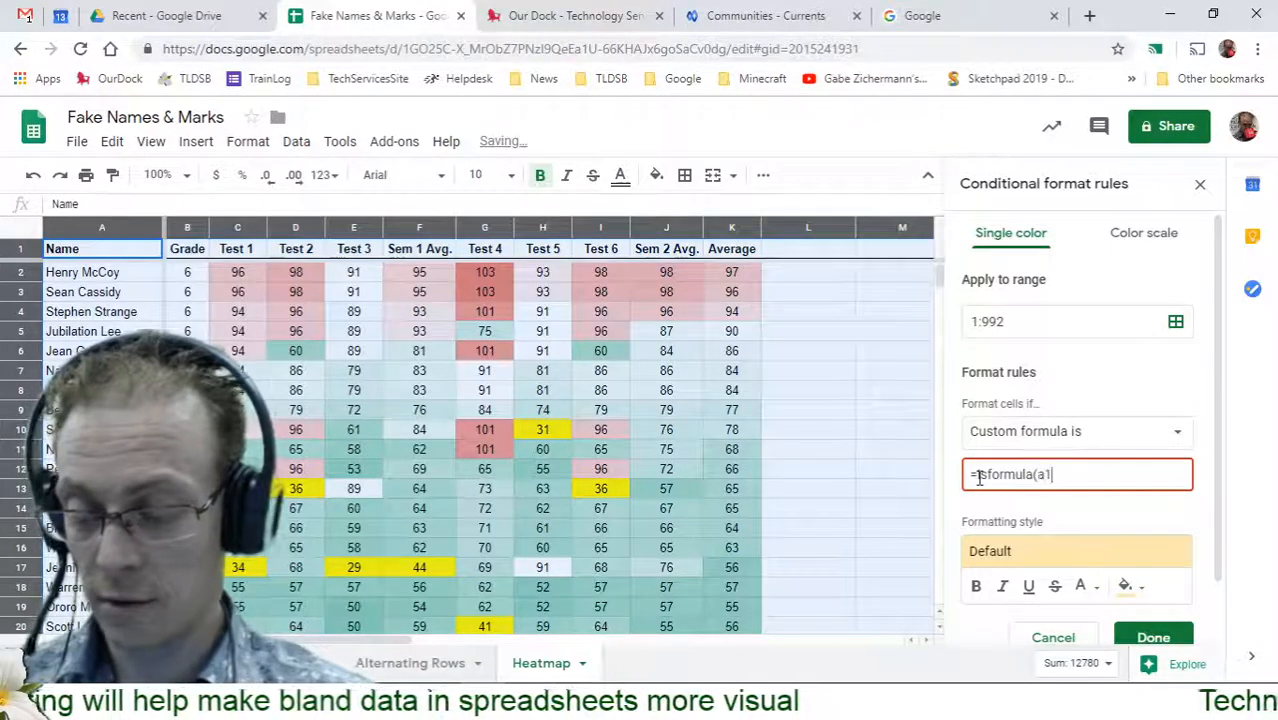
{"action": "type", "text": ")"}
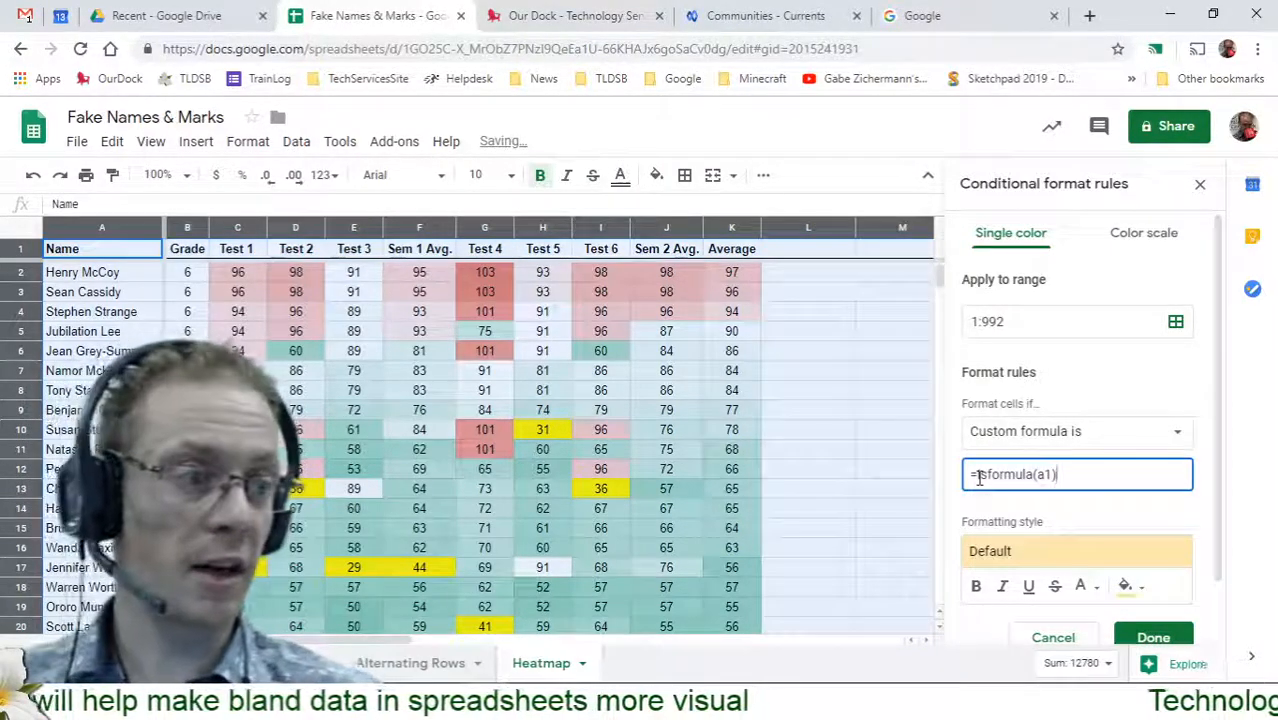
{"action": "left_click", "coordinate": [1153, 637]}
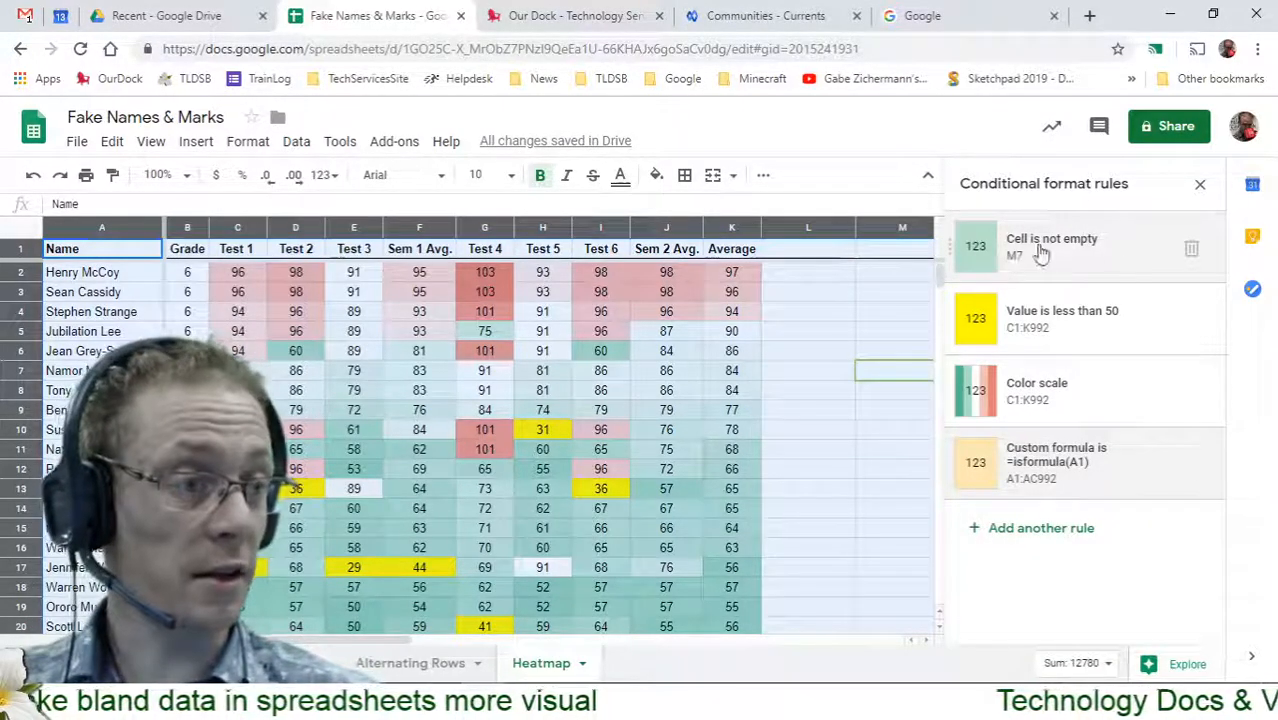
Delete the "Cell is not empty" rule on M7 and move the isformula rule above the color scale rule
{"action": "left_click", "coordinate": [1192, 250]}
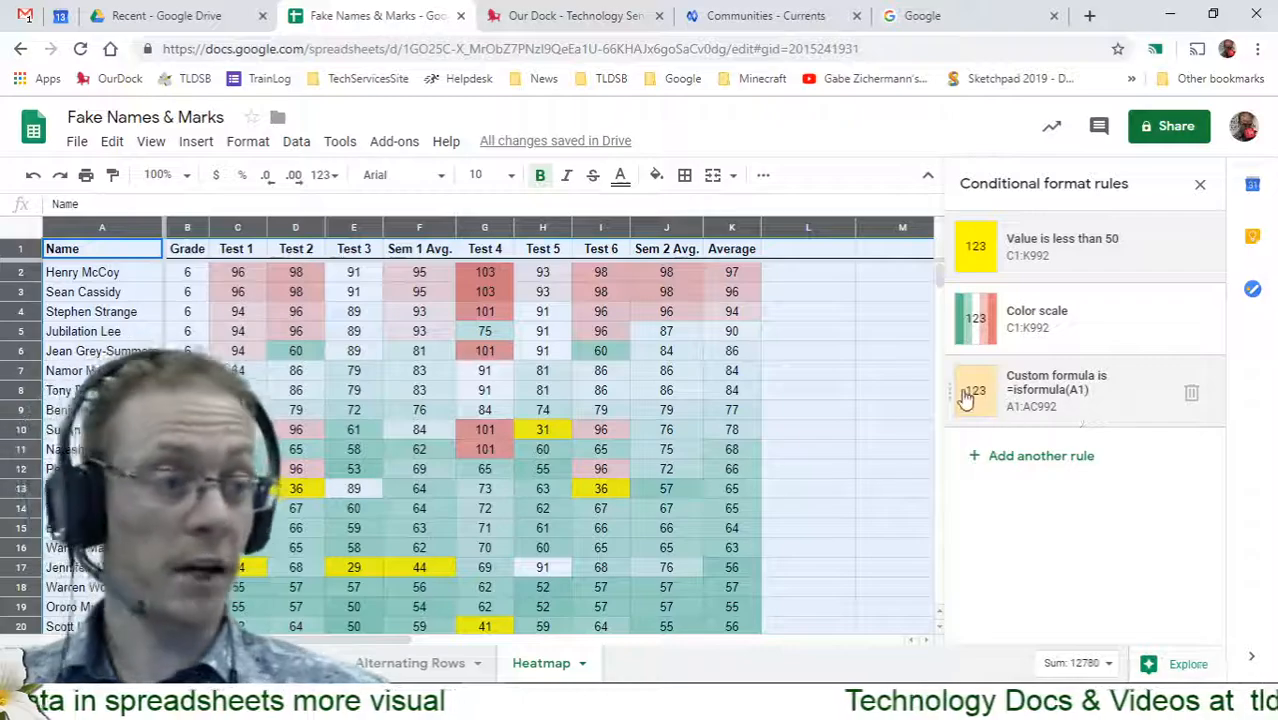
{"action": "left_click_drag", "start_coordinate": [948, 390], "coordinate": [950, 320]}
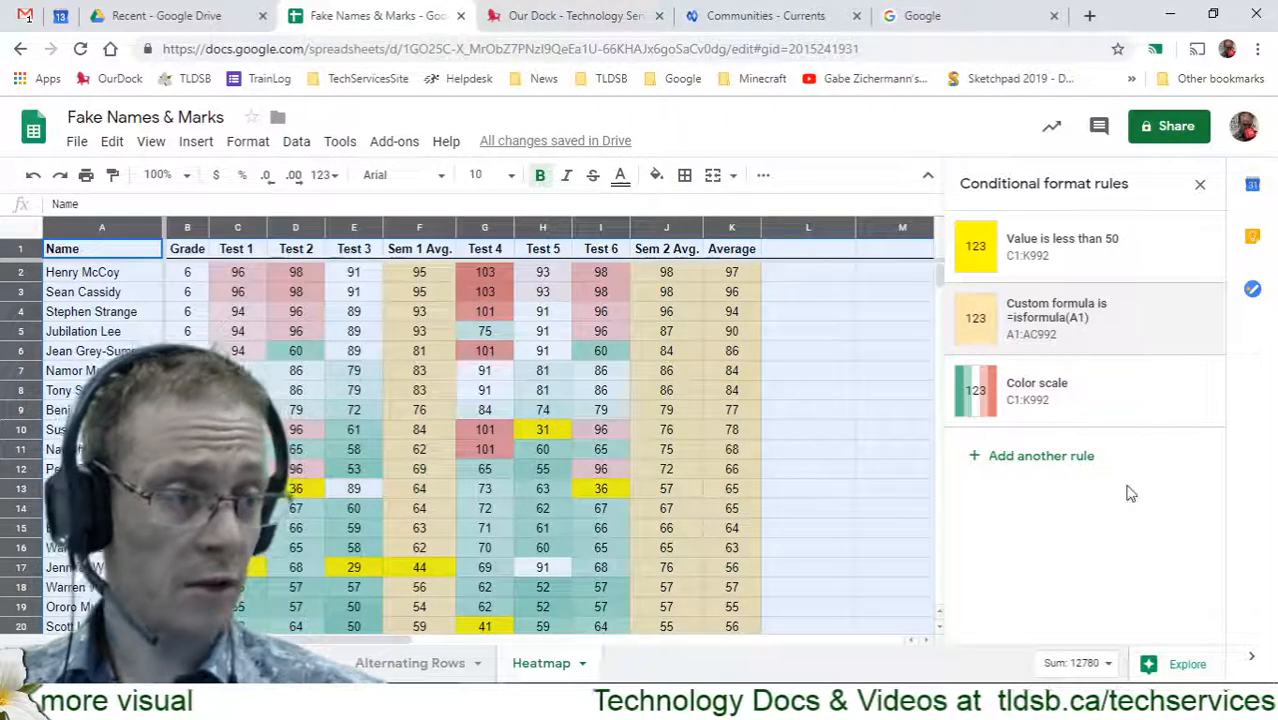
{"action": "left_click", "coordinate": [1200, 184]}
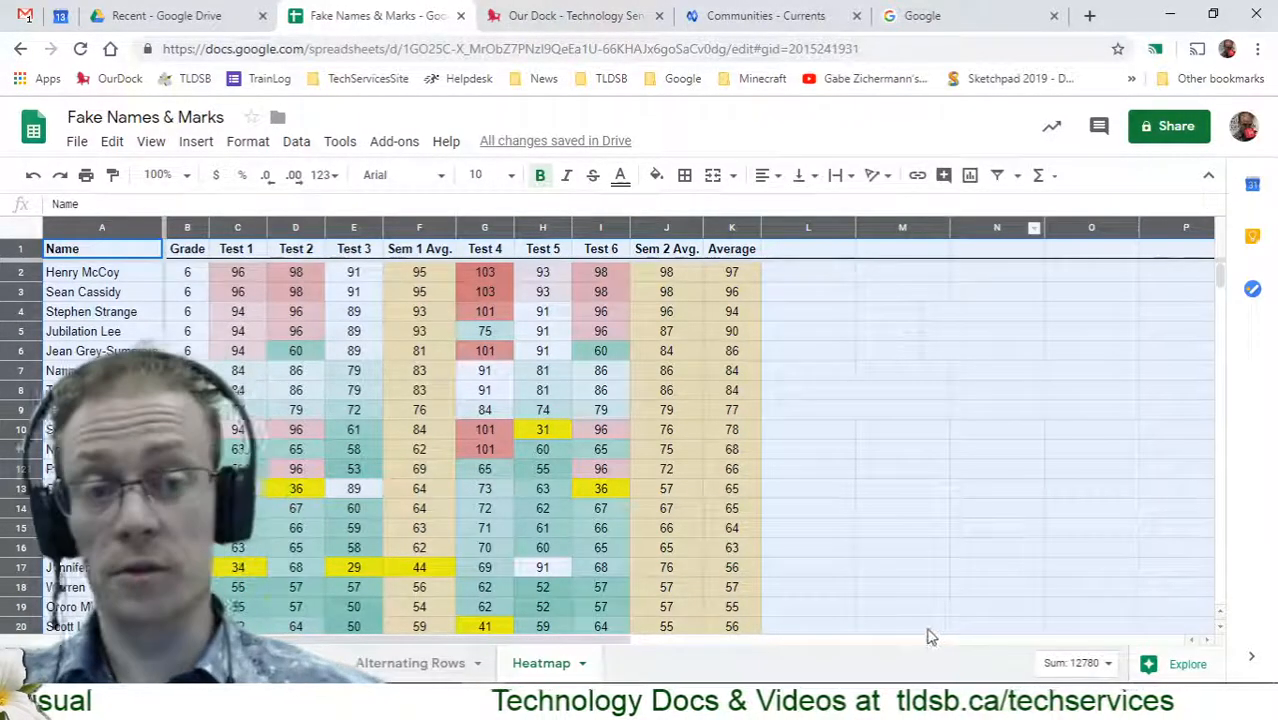
{"action": "left_click", "coordinate": [958, 611]}
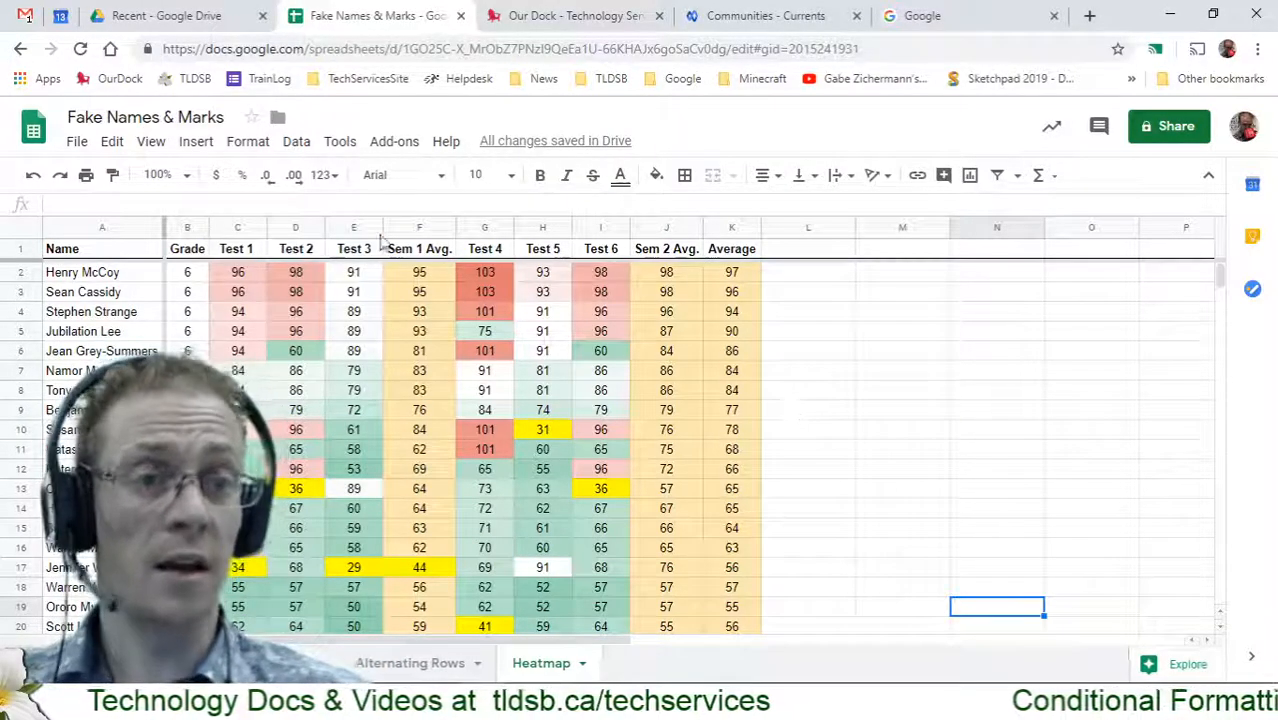
Reopen the conditional formatting rules for the marks and delete the isformula custom formula rule
{"action": "left_click", "coordinate": [247, 141]}
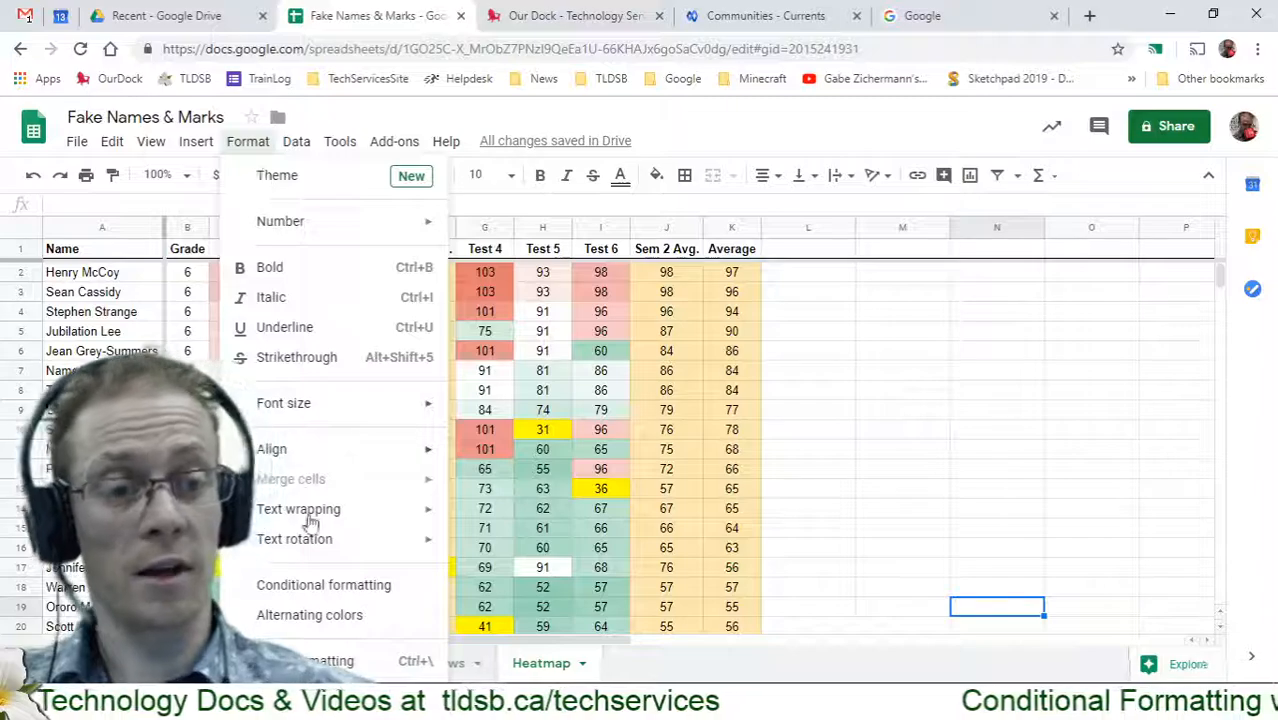
{"action": "left_click", "coordinate": [318, 587]}
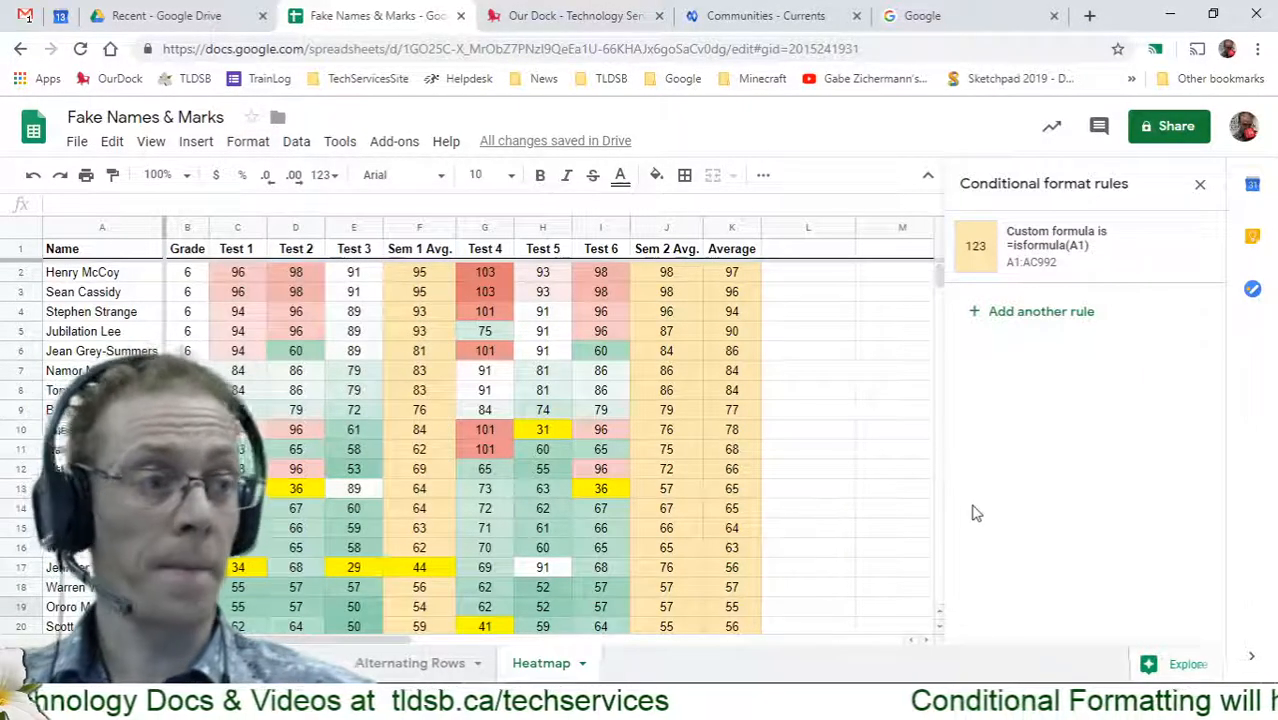
{"action": "left_click", "coordinate": [524, 316]}
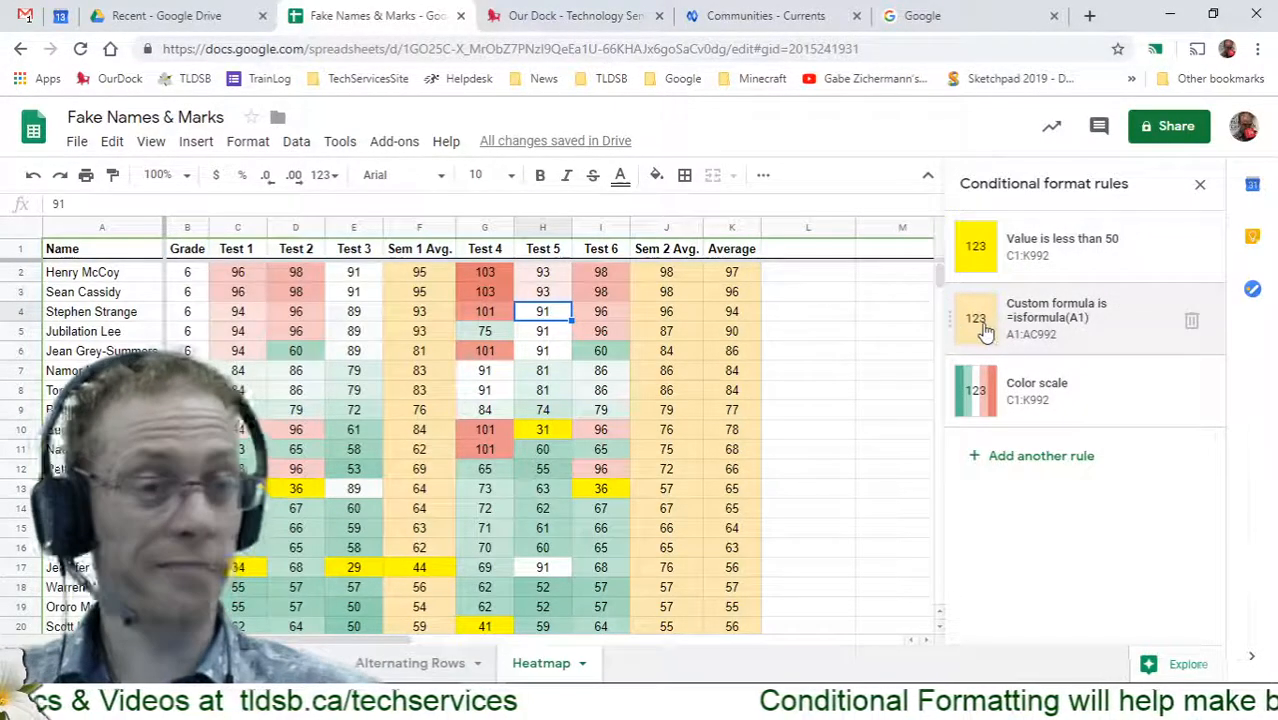
{"action": "left_click", "coordinate": [1191, 321]}
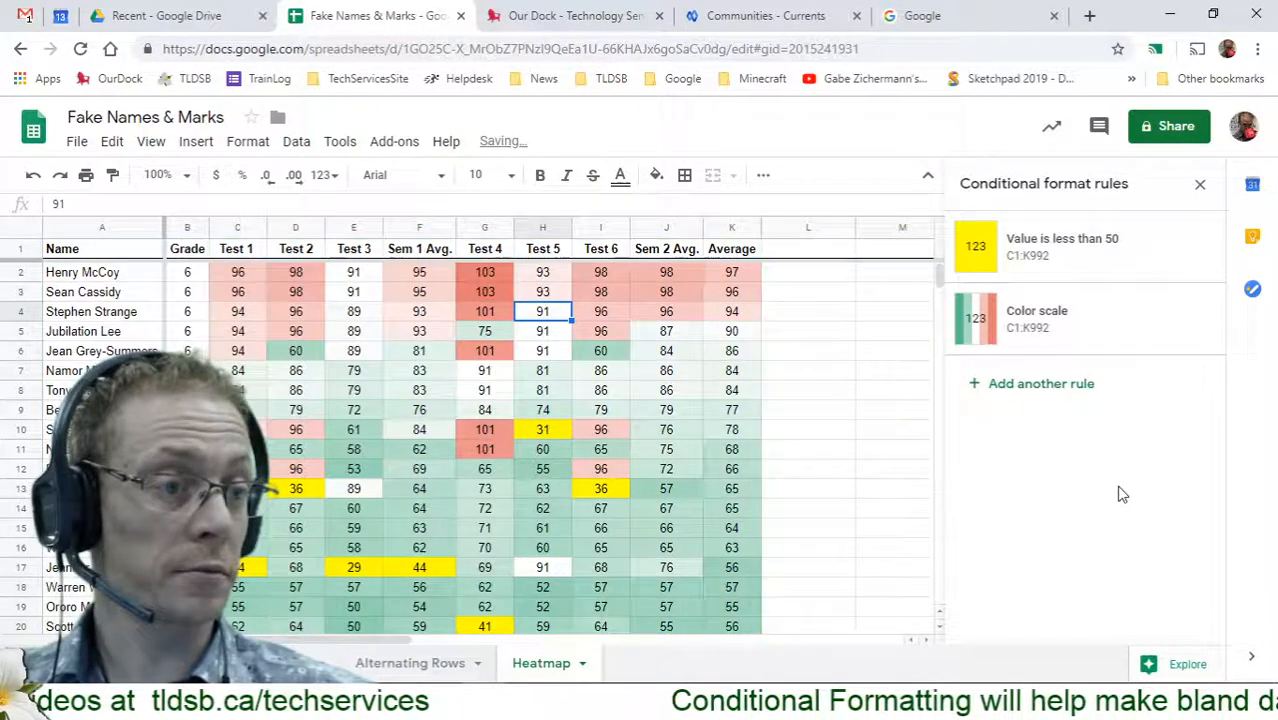
Sort the sheet by the Sem 1 Avg. column in descending order (Z → A)
{"action": "left_click", "coordinate": [888, 470]}
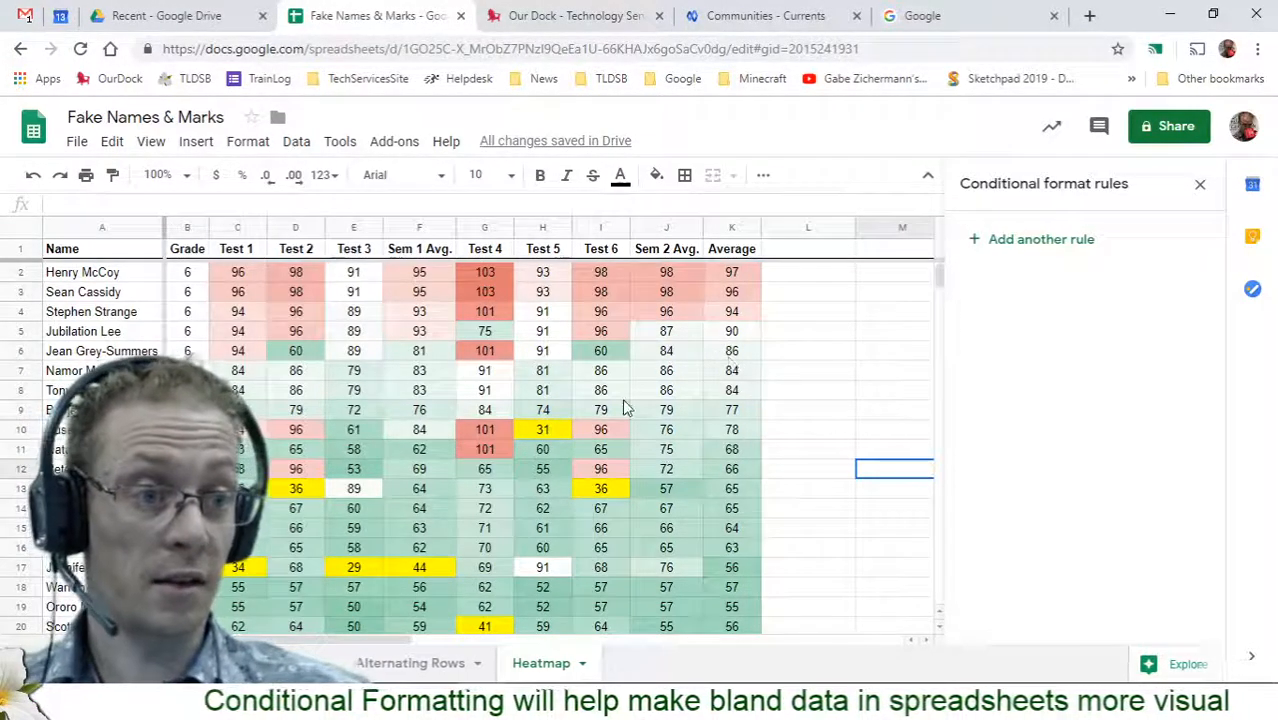
{"action": "left_click", "coordinate": [418, 250]}
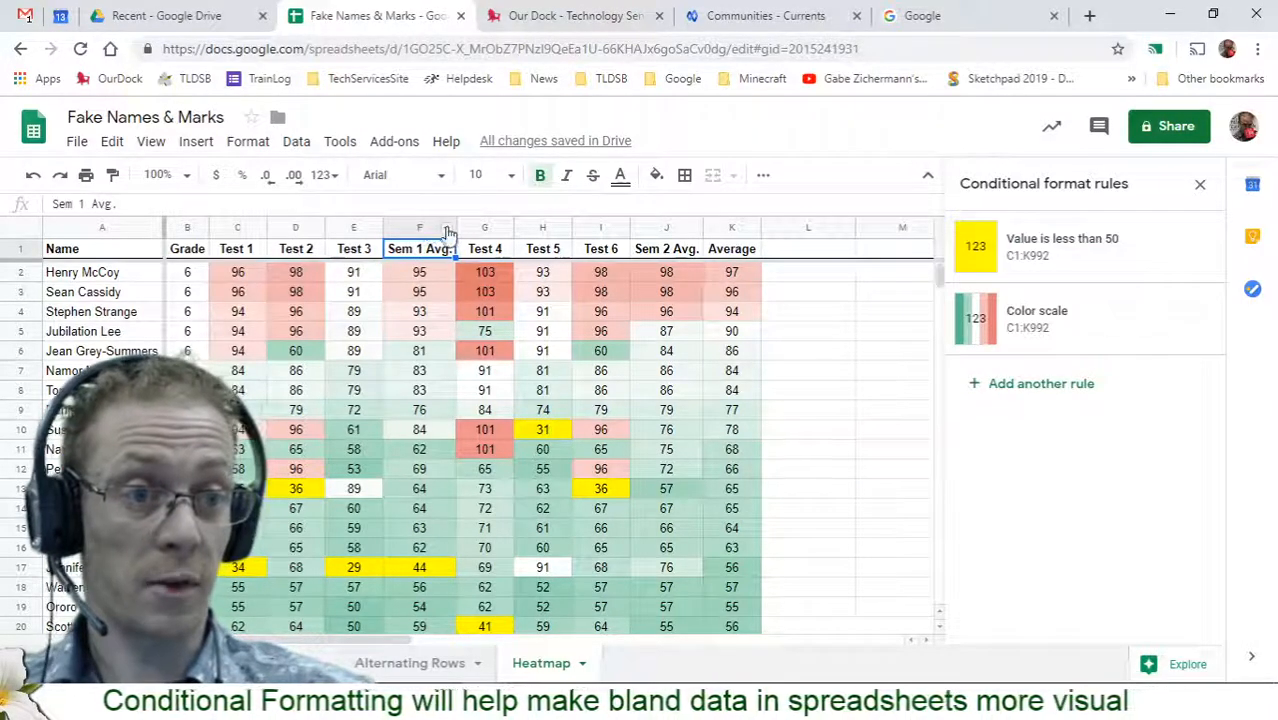
{"action": "right_click", "coordinate": [447, 228]}
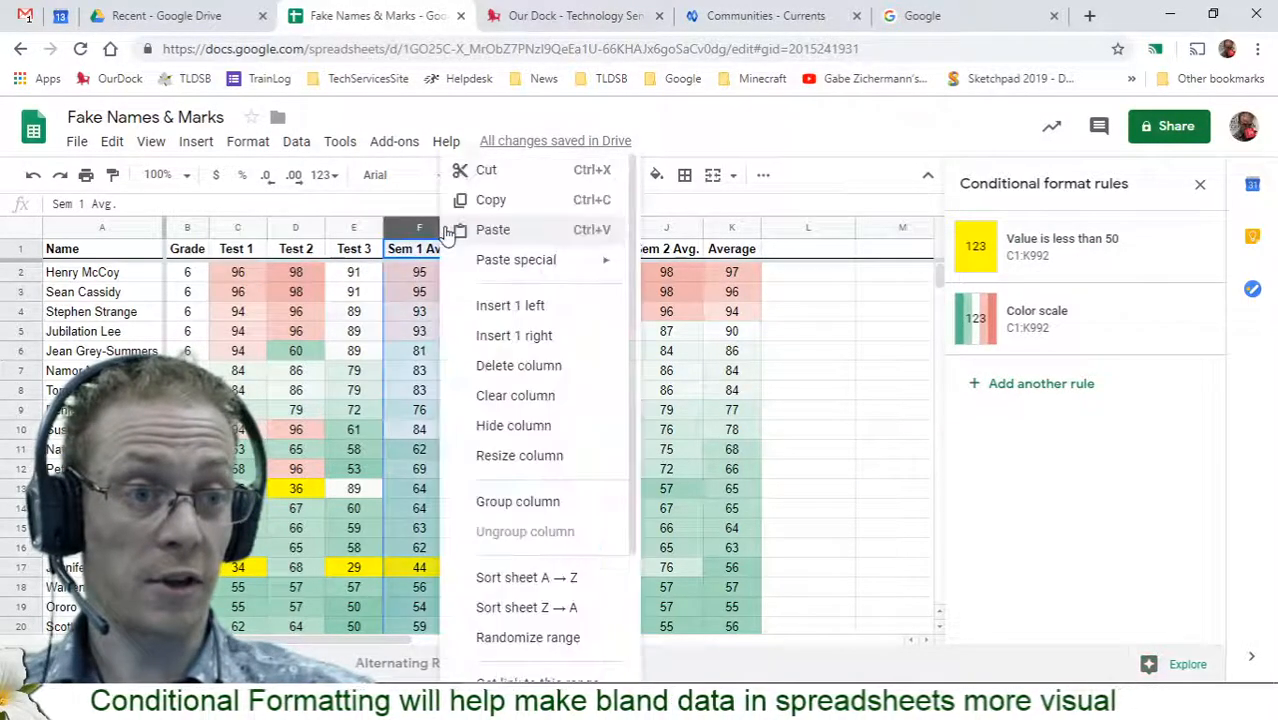
{"action": "left_click", "coordinate": [514, 609]}
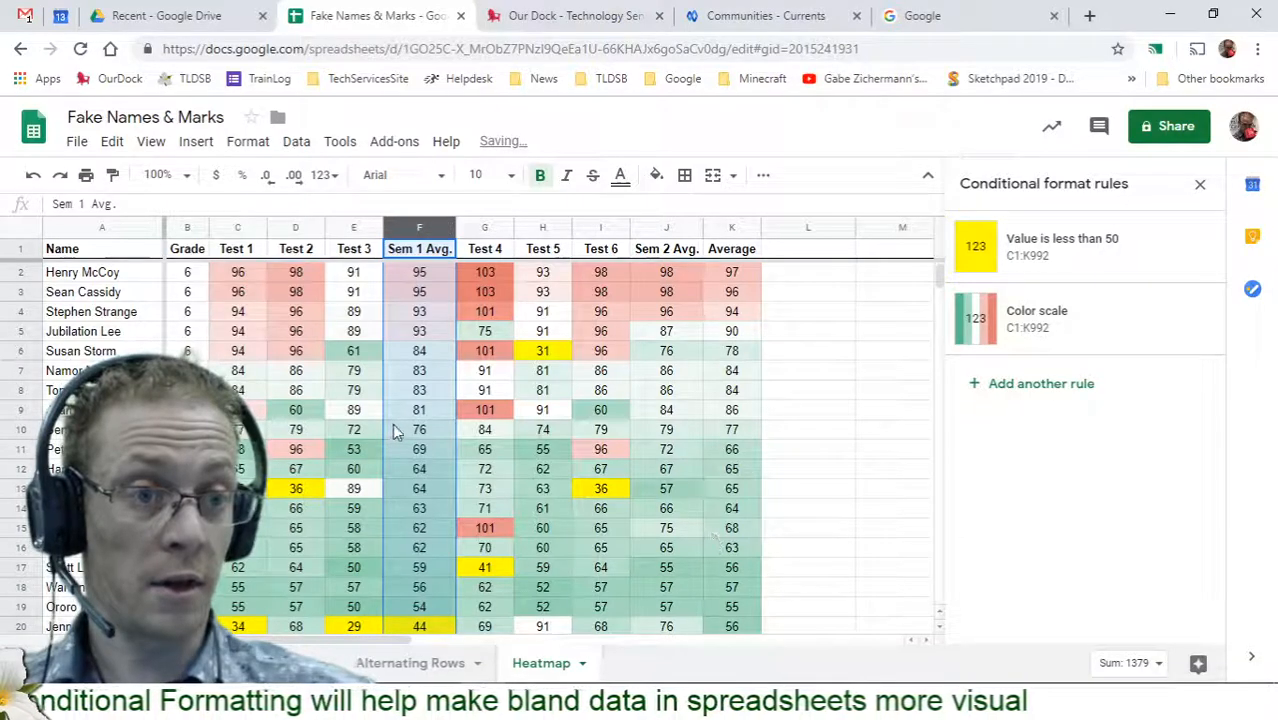
{"action": "left_click", "coordinate": [427, 415]}
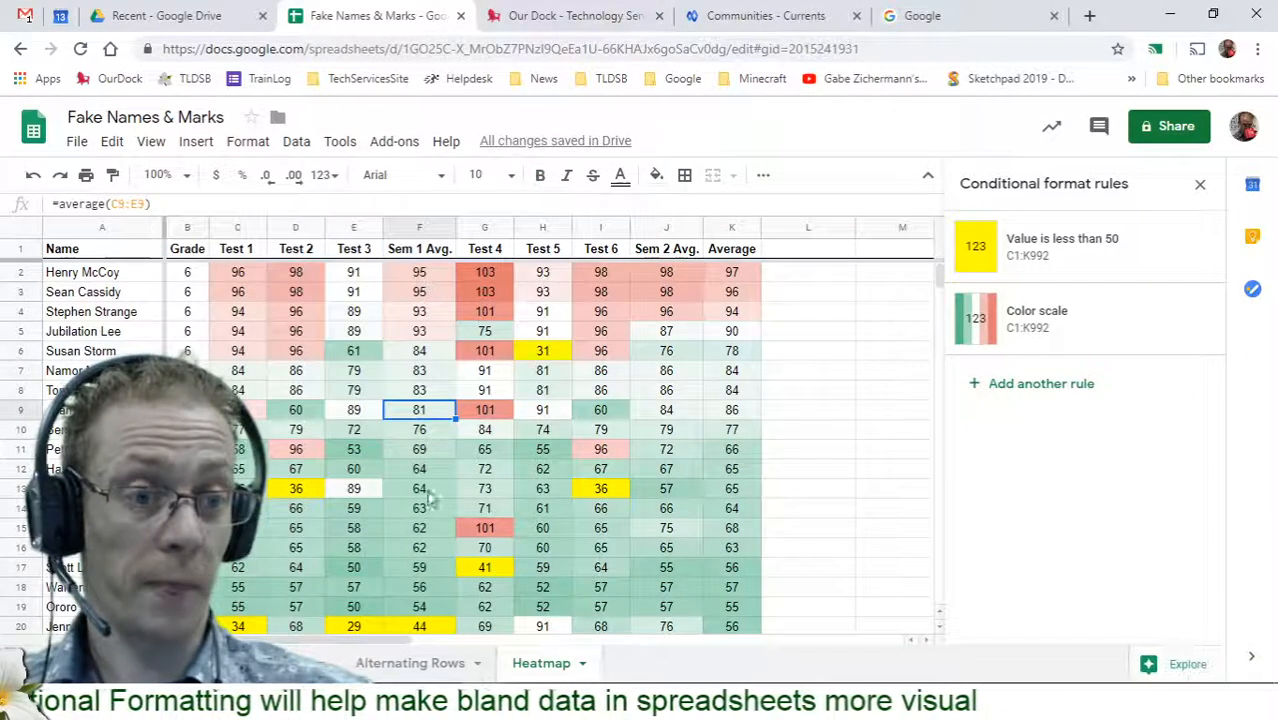